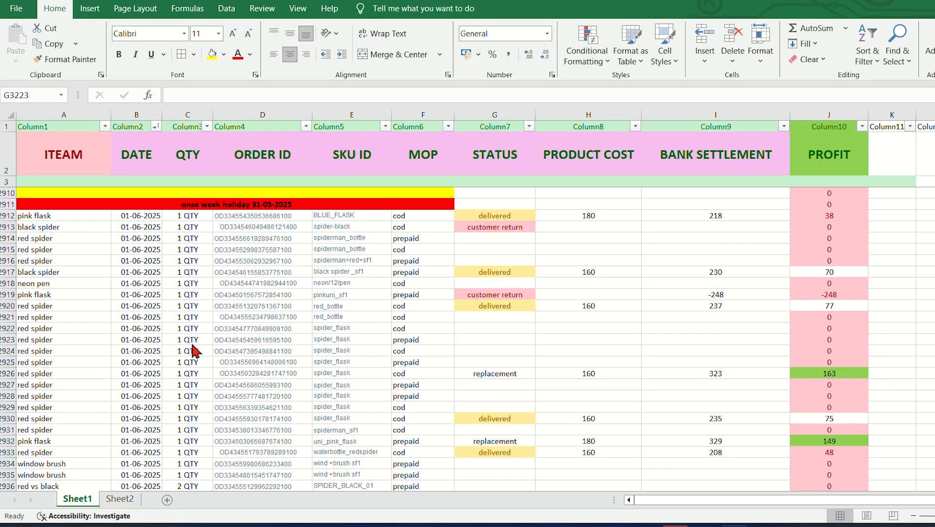
Step: Copy the order ID of the pink flask order in row 2912
{"action": "scroll", "coordinate": [188, 361], "scroll_direction": "down", "scroll_amount": 1}
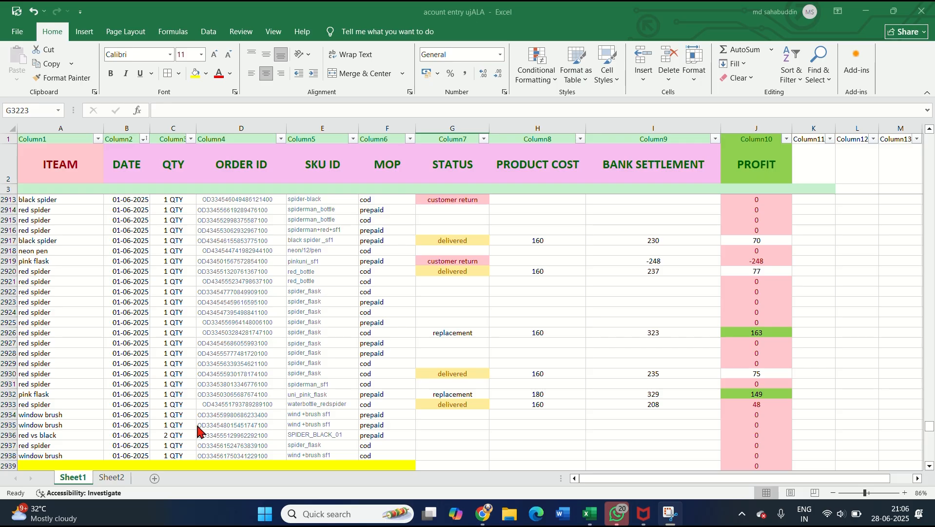
{"action": "scroll", "coordinate": [234, 380], "scroll_direction": "up", "scroll_amount": 1}
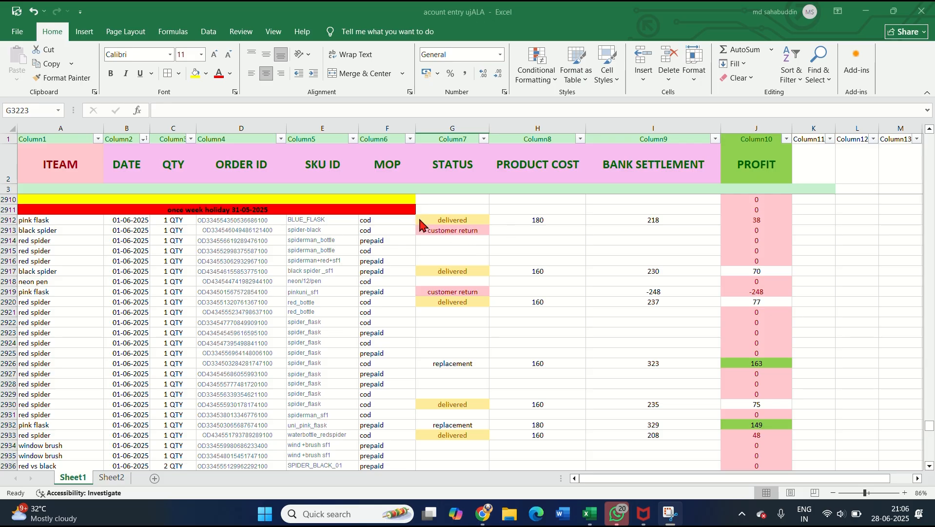
{"action": "left_click", "coordinate": [251, 221]}
{"action": "key", "text": "ctrl+c"}
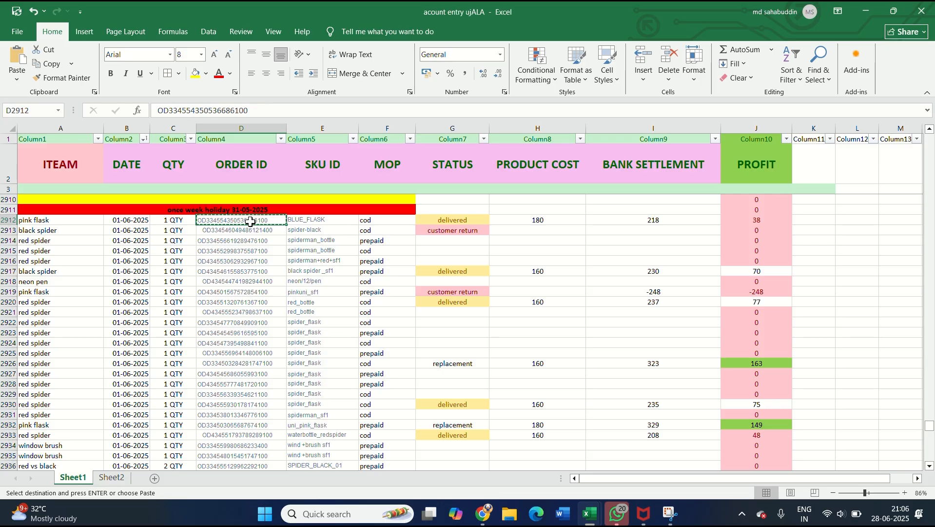
Step: Switch to Flipkart Seller Hub in Chrome and open the Search Order Settlements page under payments
{"action": "key", "text": "alt+Tab"}
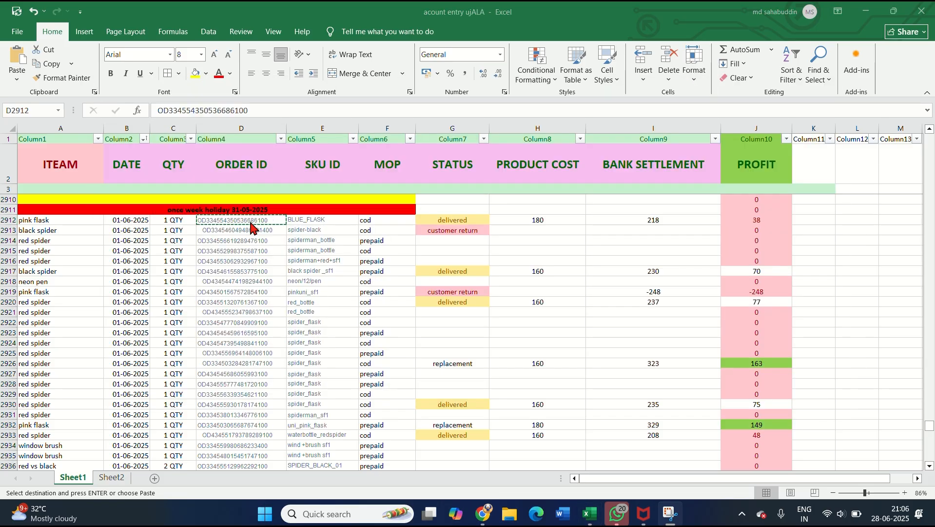
{"action": "key", "text": "alt+Tab"}
{"action": "key", "text": "Tab"}
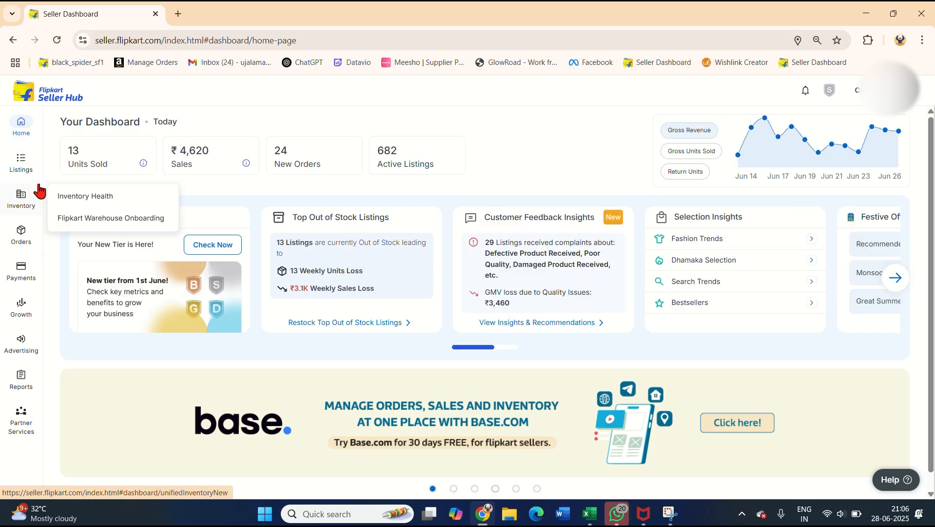
{"action": "mouse_move", "coordinate": [27, 268]}
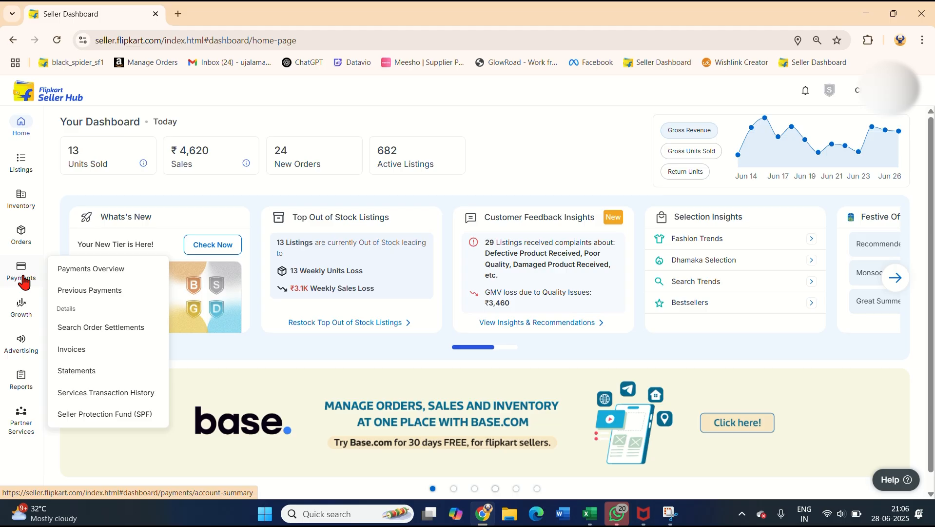
{"action": "left_click", "coordinate": [84, 336]}
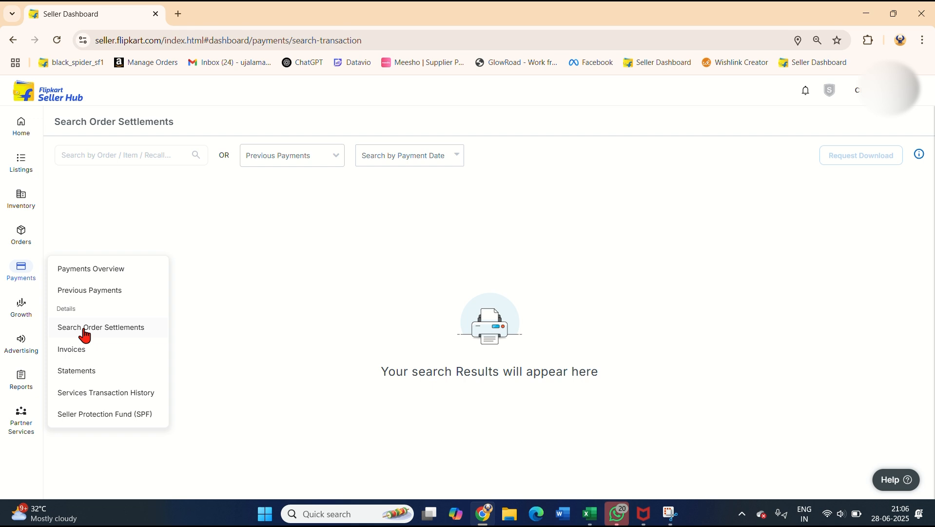
Step: Search the order settlements for the copied order ID
{"action": "left_click", "coordinate": [148, 157]}
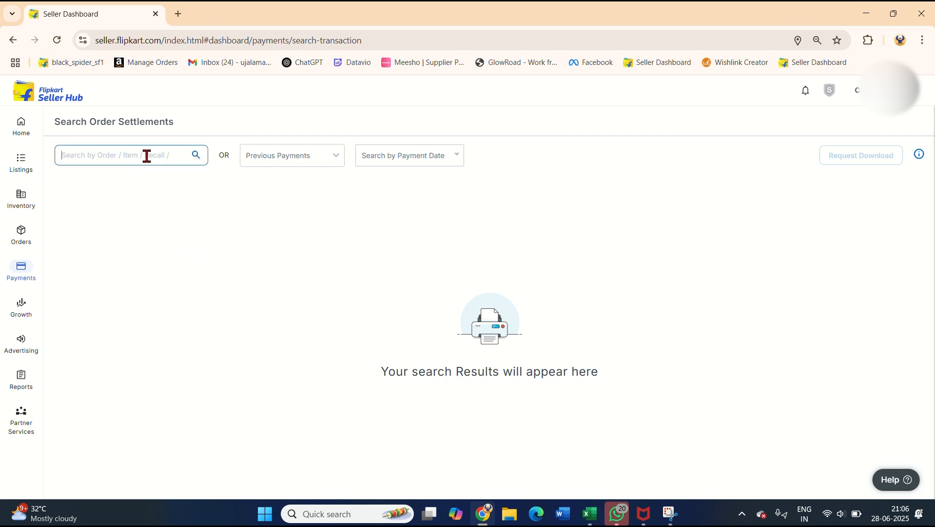
{"action": "key", "text": "ctrl+v"}
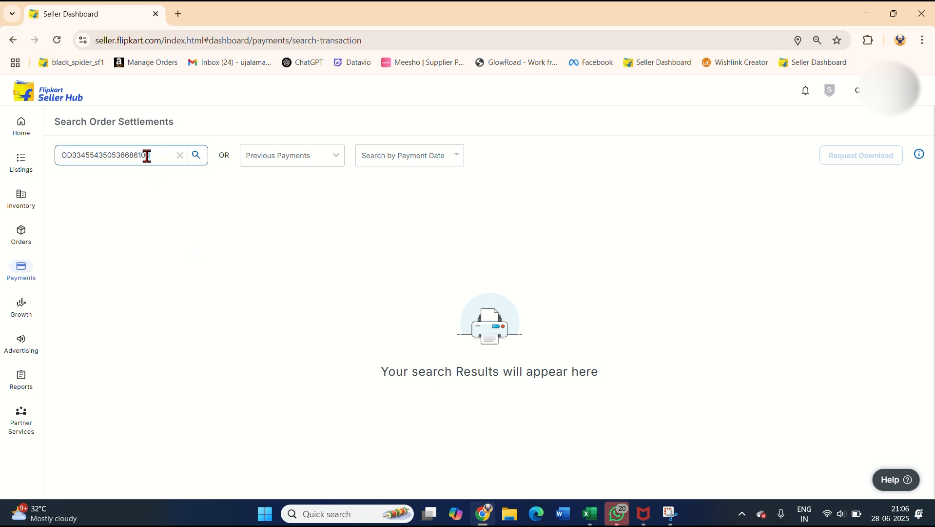
{"action": "left_click", "coordinate": [195, 156]}
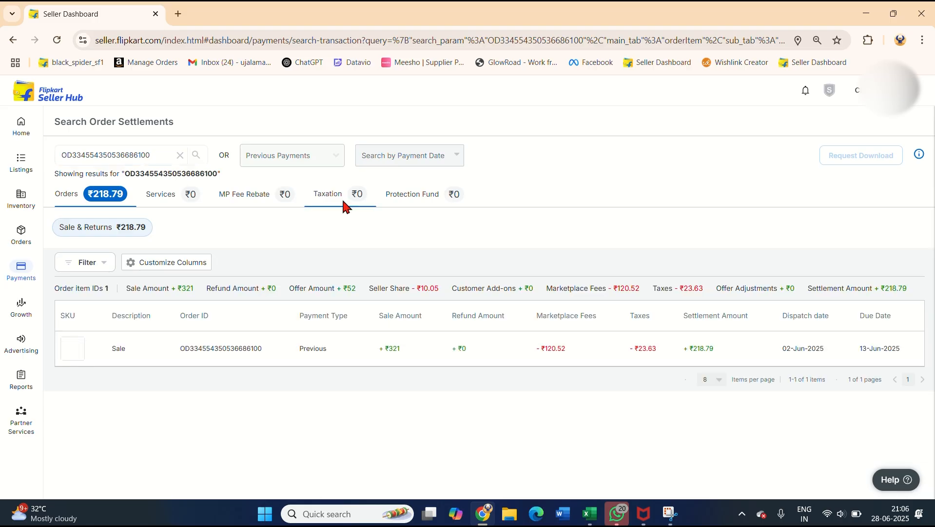
Step: Open the order's settlement details and review its transaction amounts, bank settlement and shipment tracker dates
{"action": "left_click", "coordinate": [765, 347]}
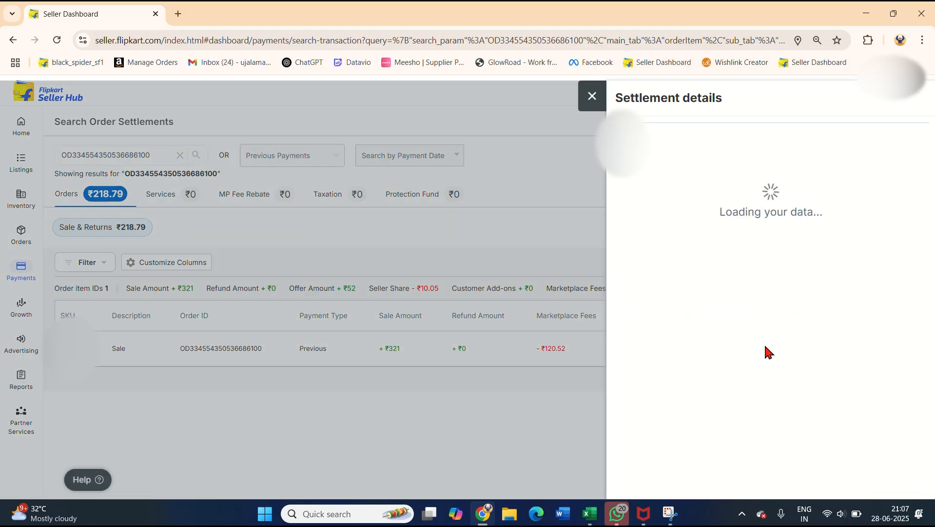
{"action": "scroll", "coordinate": [765, 346], "scroll_direction": "down", "scroll_amount": 4}
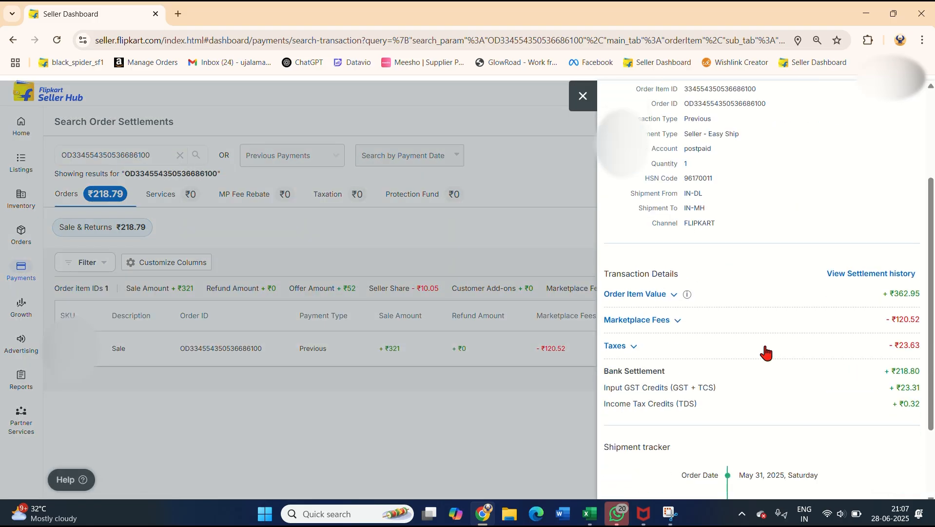
{"action": "scroll", "coordinate": [766, 351], "scroll_direction": "down", "scroll_amount": 1}
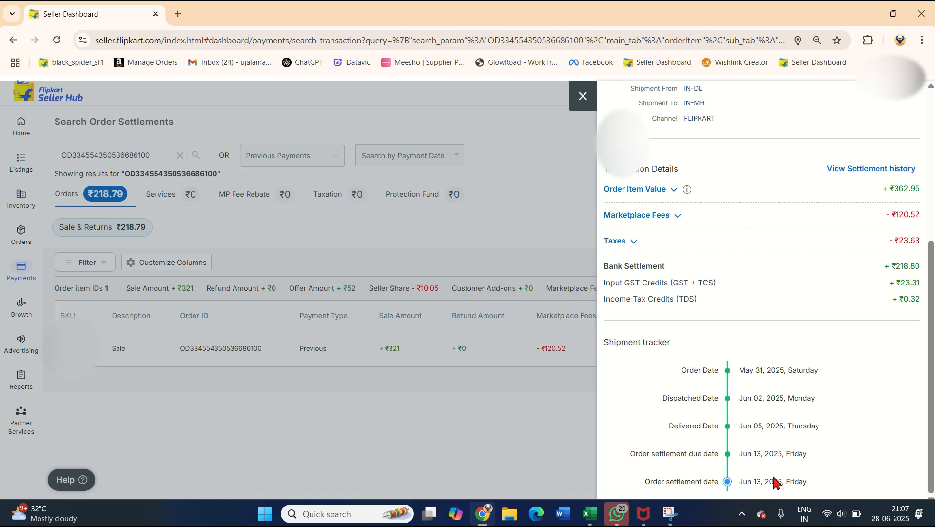
{"action": "scroll", "coordinate": [828, 438], "scroll_direction": "up", "scroll_amount": 1}
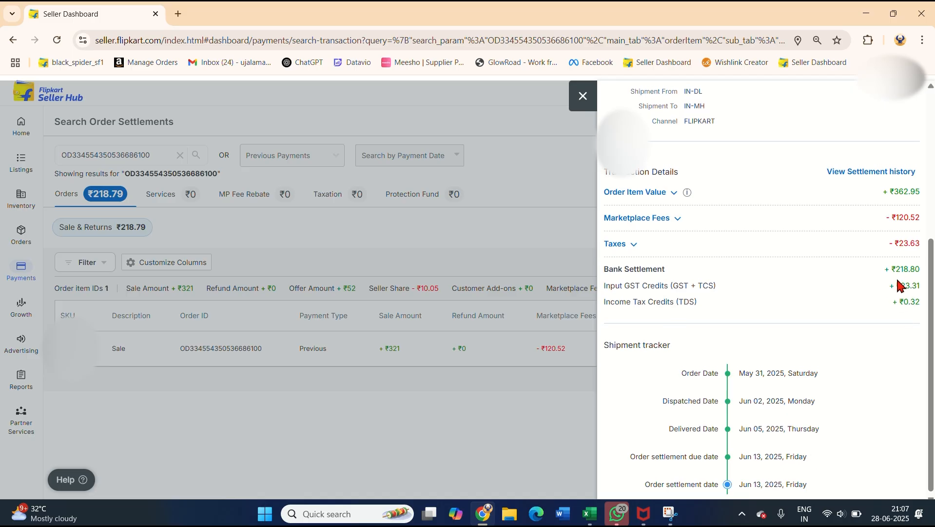
{"action": "key", "text": "super+shift+s"}
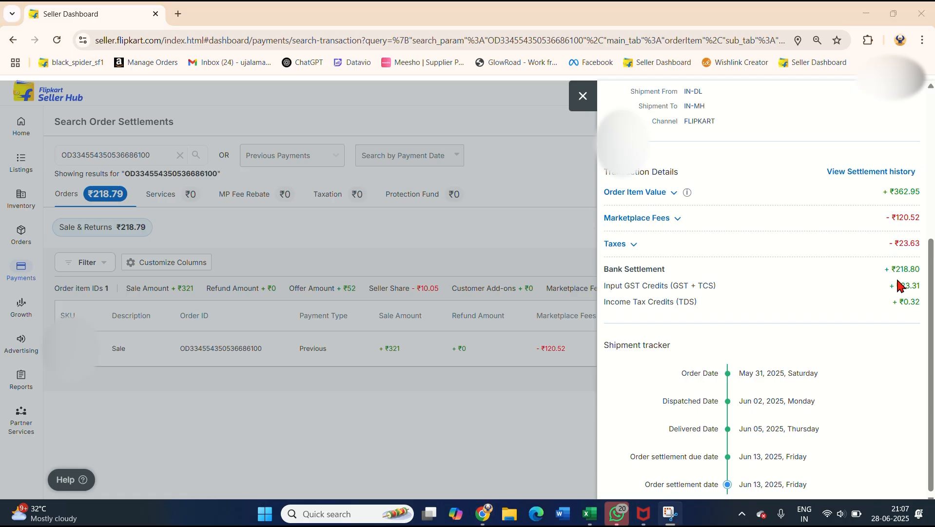
Step: Compare row 2912's bank settlement in Excel with the Seller Hub settlement details, and check the row's product cost and profit formula
{"action": "key", "text": "alt+Tab"}
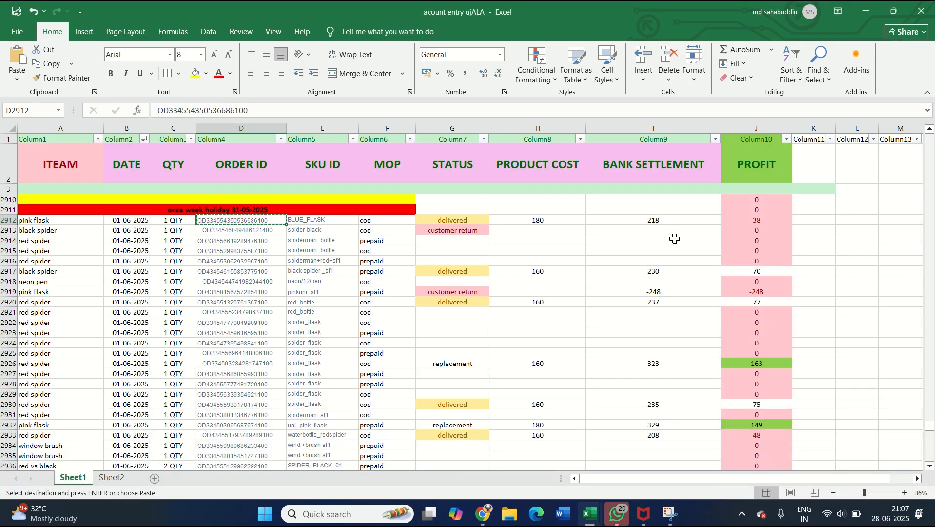
{"action": "left_click", "coordinate": [564, 219]}
{"action": "key", "text": "Right"}
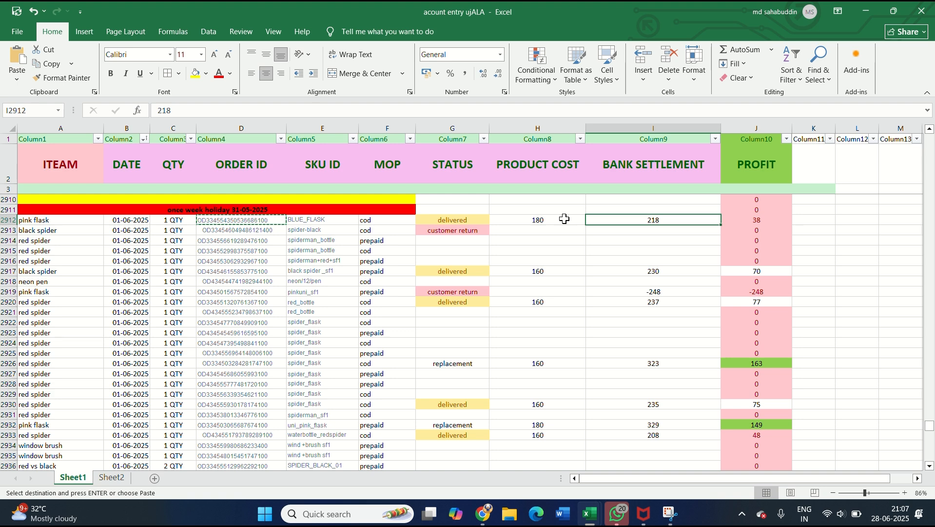
{"action": "key", "text": "alt+Tab"}
{"action": "key", "text": "alt+Tab"}
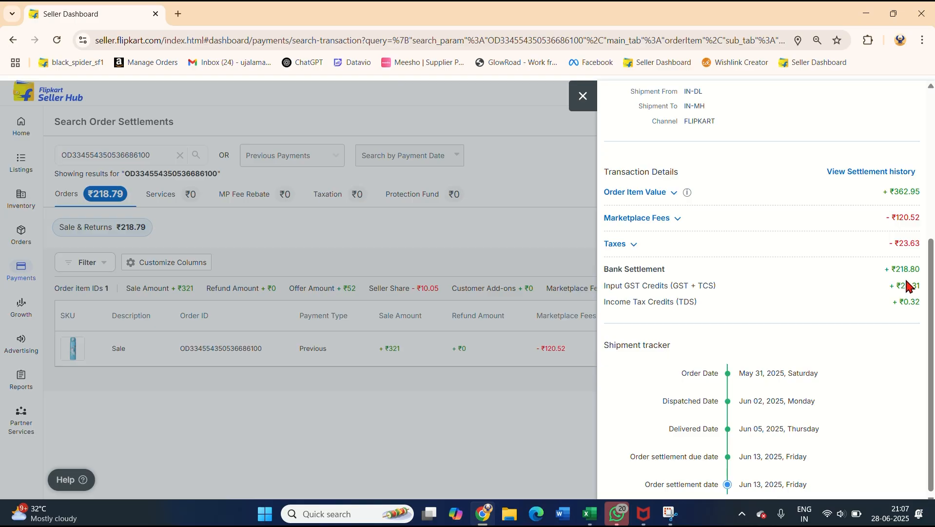
{"action": "key", "text": "alt+Tab"}
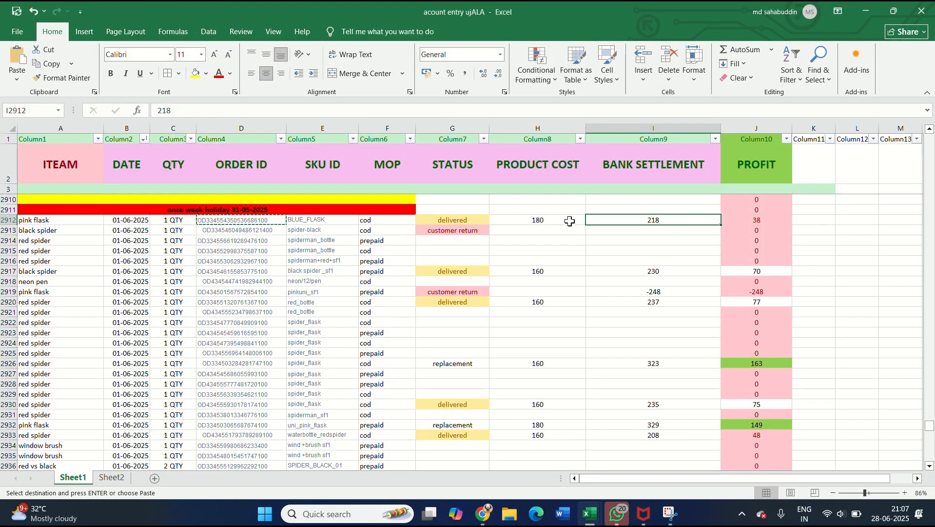
{"action": "left_click", "coordinate": [740, 222]}
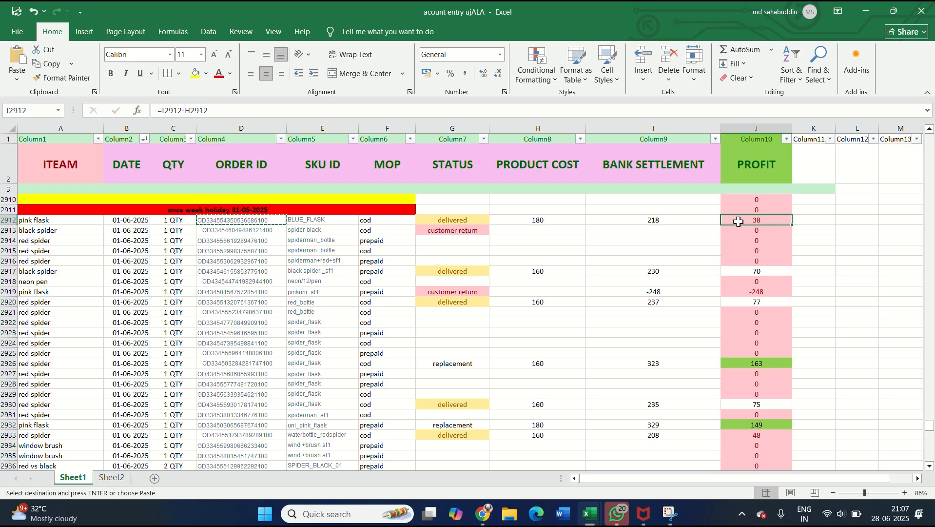
Step: Examine the payment mode and status of the black spider customer return in row 2913, and copy its order ID
{"action": "left_click", "coordinate": [541, 228]}
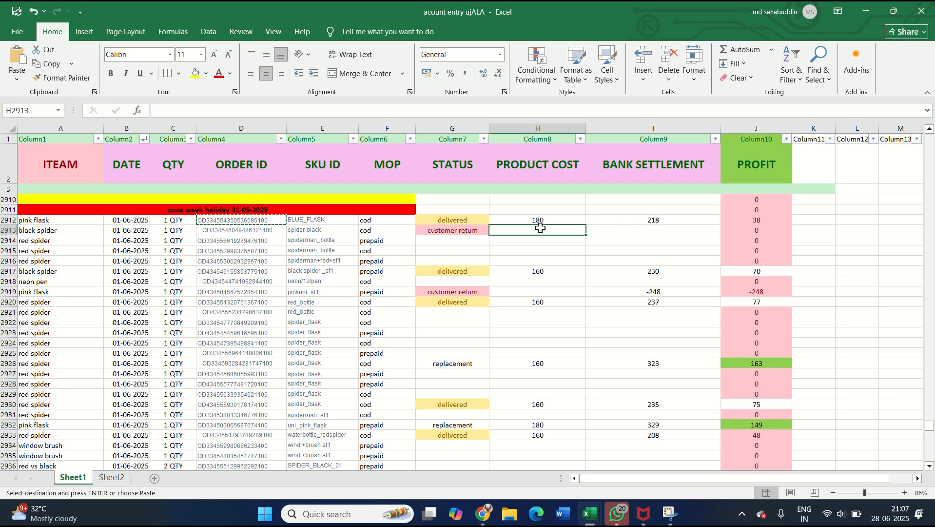
{"action": "key", "text": "Left"}
{"action": "key", "text": "Left"}
{"action": "key", "text": "Left"}
{"action": "key", "text": "Left"}
{"action": "key", "text": "Left"}
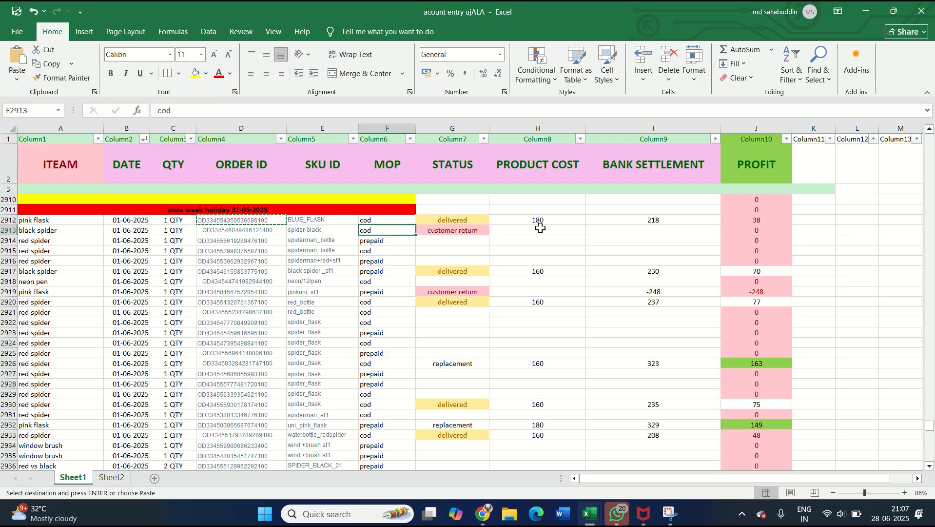
{"action": "key", "text": "Right"}
{"action": "key", "text": "Right"}
{"action": "key", "text": "Right"}
{"action": "key", "text": "Right"}
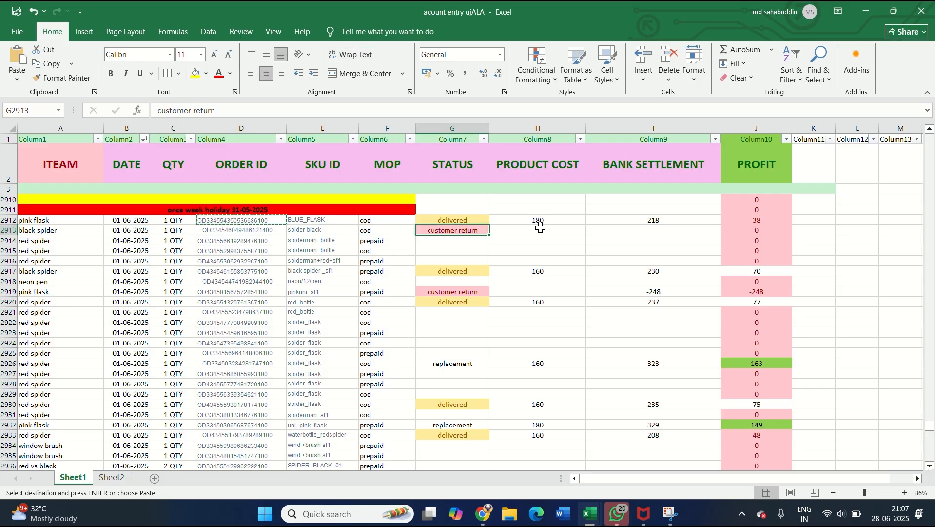
{"action": "key", "text": "Left"}
{"action": "key", "text": "Left"}
{"action": "key", "text": "Left"}
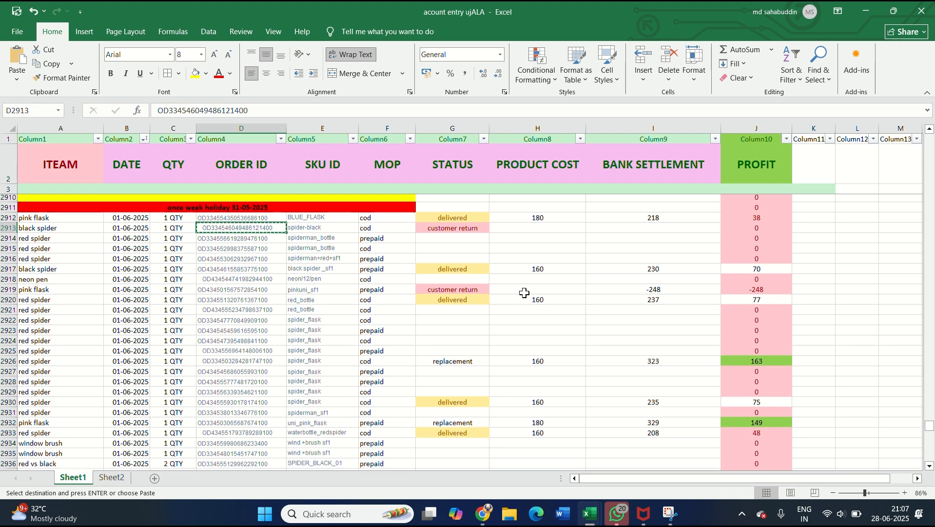
Step: Set the product cost of the pink flask customer return in row 2919 to 0
{"action": "left_click", "coordinate": [480, 292]}
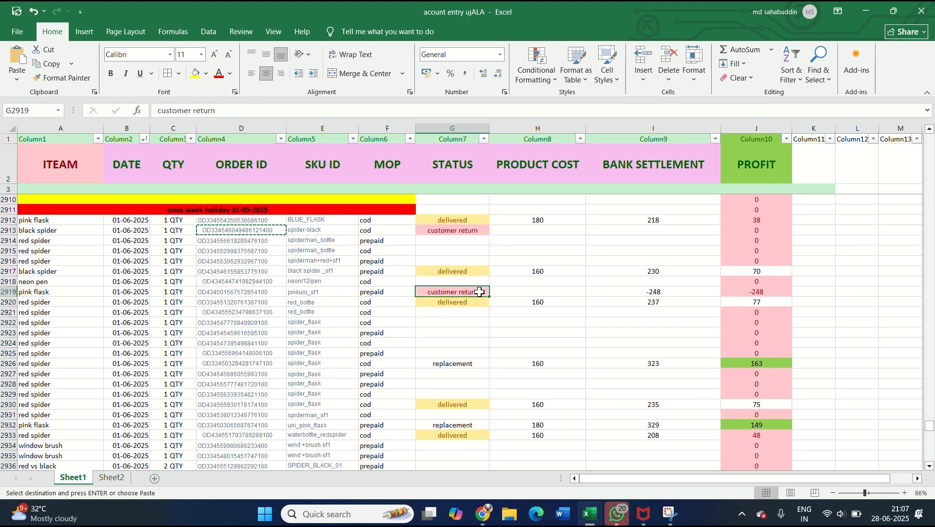
{"action": "key", "text": "Right"}
{"action": "key", "text": "Right"}
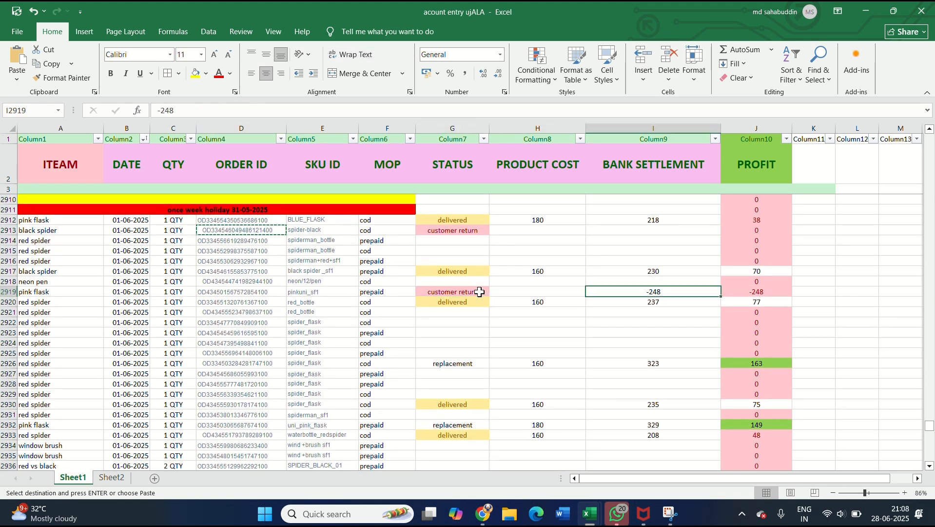
{"action": "key", "text": "Left"}
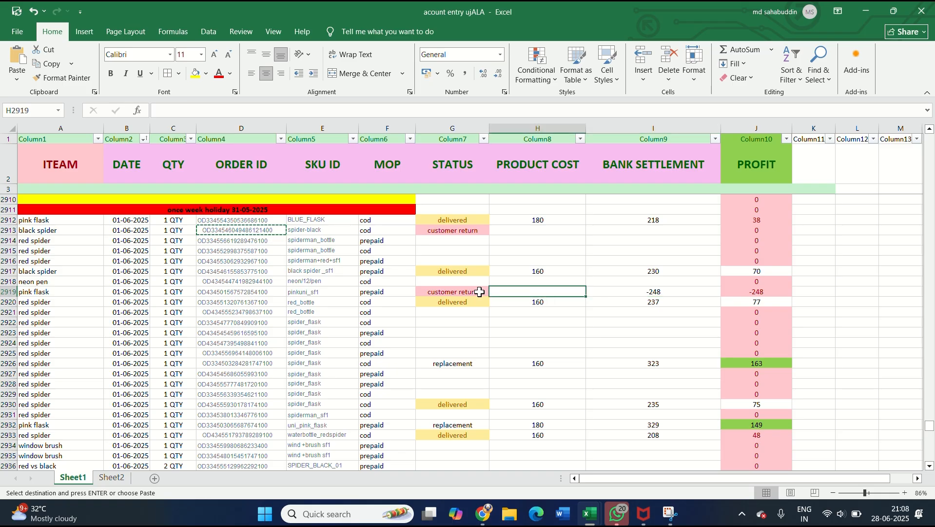
{"action": "type", "text": "0"}
{"action": "key", "text": "Tab"}
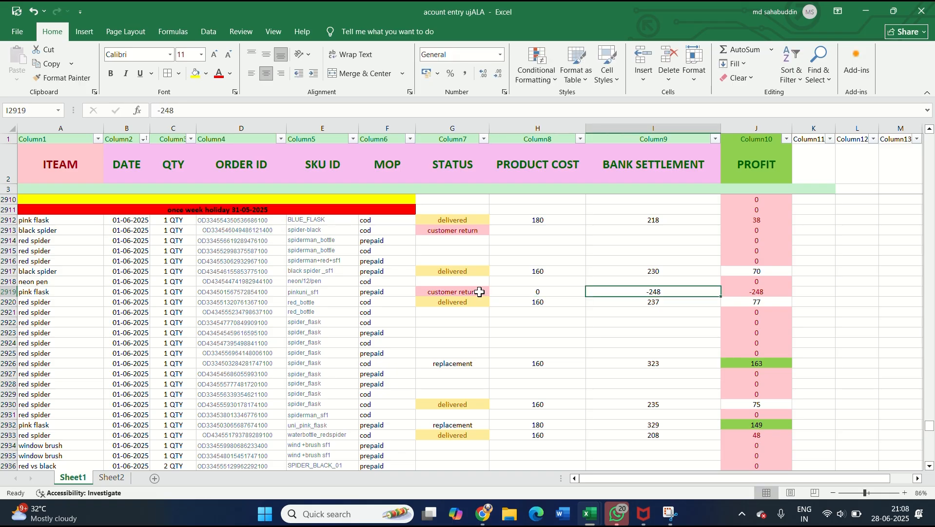
Step: Fill the profit formula, bank settlement minus product cost, into the profit cells of rows 2919 and 2917
{"action": "key", "text": "Right"}
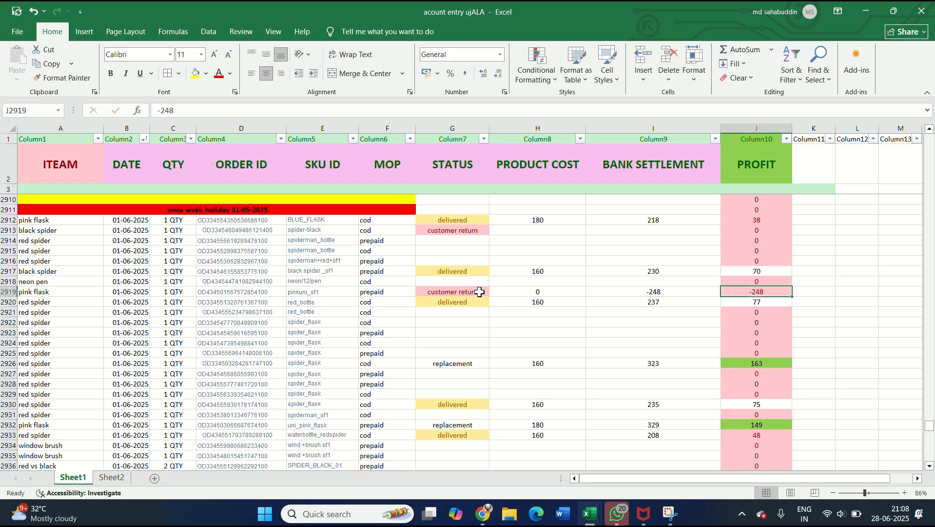
{"action": "key", "text": "ctrl+d"}
{"action": "key", "text": "ctrl+z"}
{"action": "key", "text": "ctrl+y"}
{"action": "left_click", "coordinate": [754, 271]}
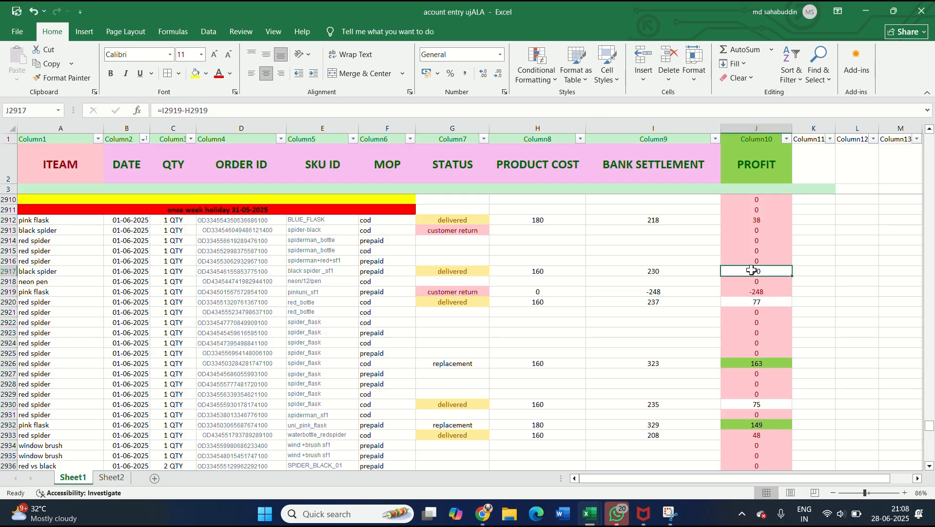
{"action": "key", "text": "ctrl+d"}
Step: Select the MOP entries of all 01-06-2025 orders, F2912 to F2938, to review the cod and prepaid payments
{"action": "scroll", "coordinate": [449, 331], "scroll_direction": "down", "scroll_amount": 1}
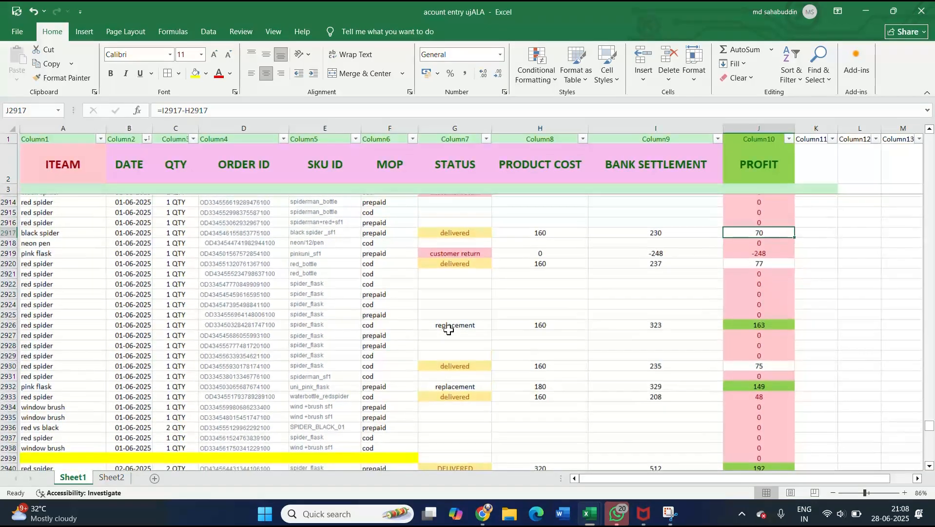
{"action": "scroll", "coordinate": [710, 291], "scroll_direction": "up", "scroll_amount": 1}
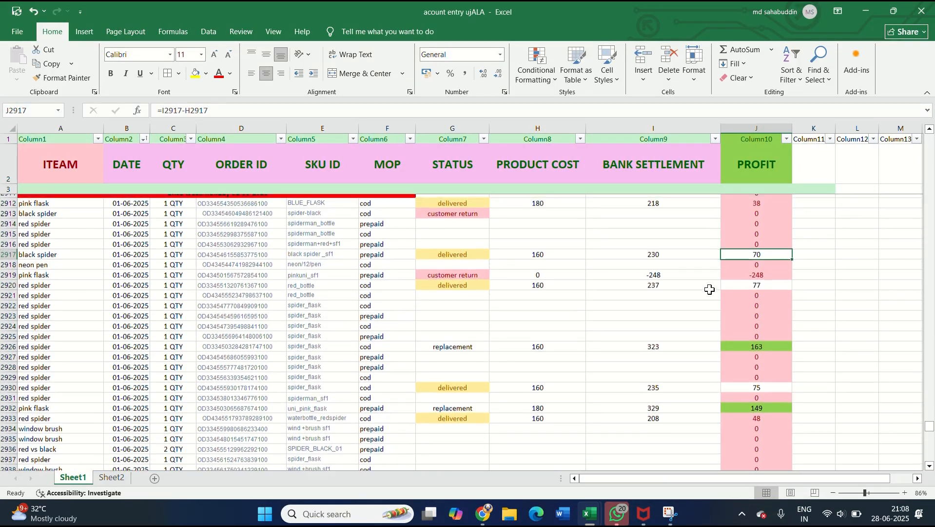
{"action": "left_click_drag", "start_coordinate": [385, 210], "coordinate": [373, 341]}
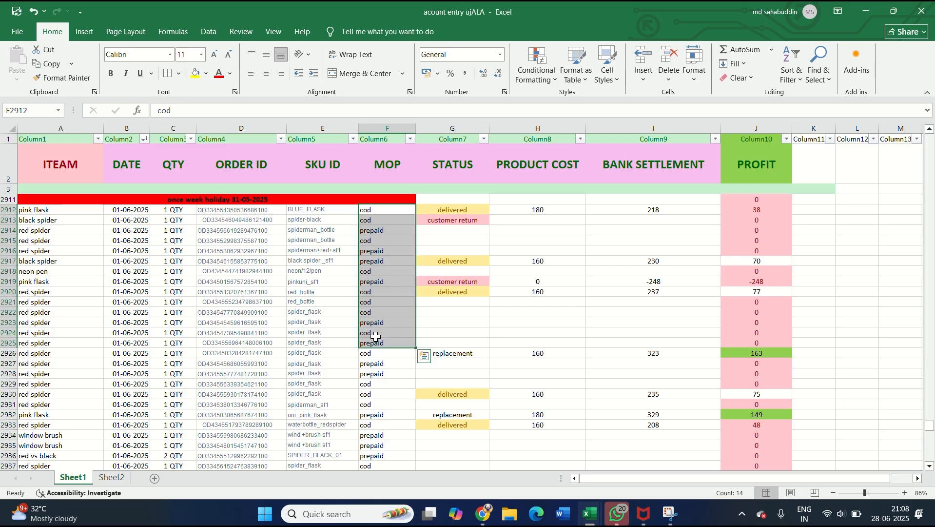
{"action": "left_click", "coordinate": [375, 337]}
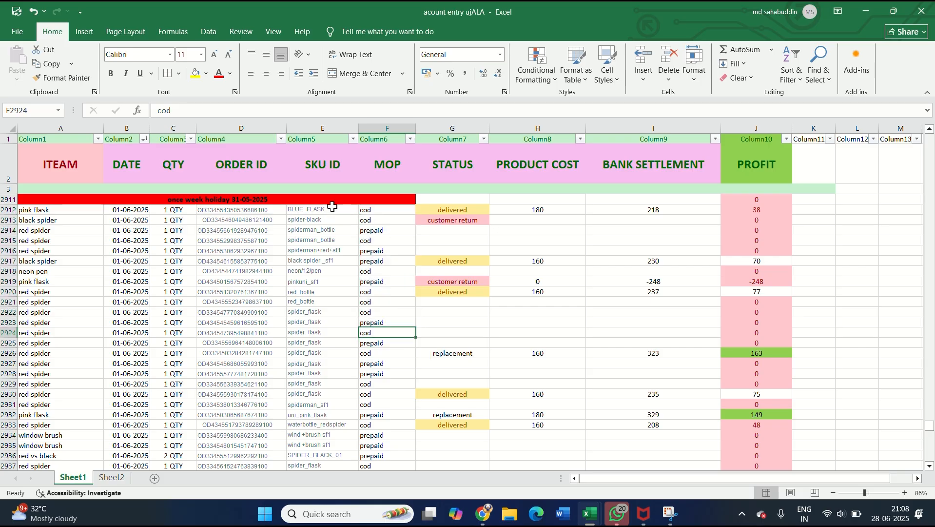
{"action": "left_click_drag", "start_coordinate": [386, 210], "coordinate": [399, 424]}
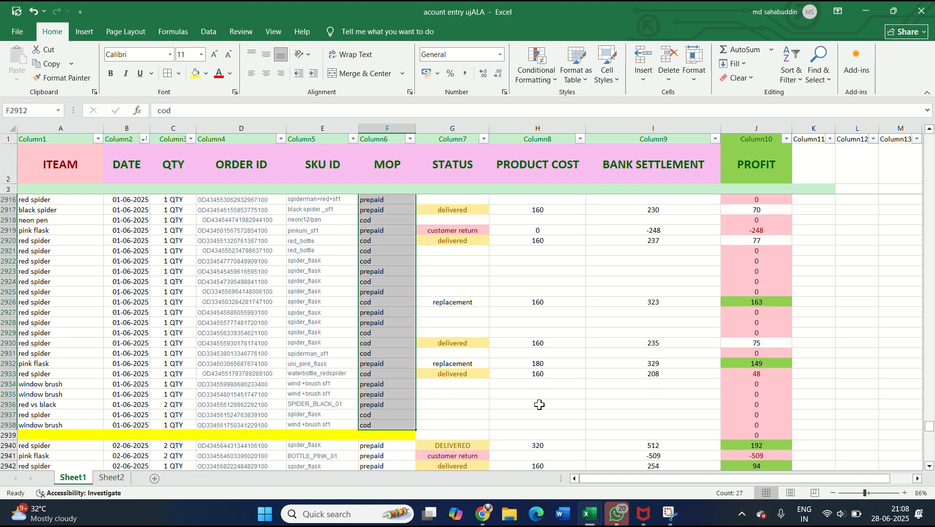
Step: Examine the SKU IDs, statuses, costs, settlements and profits of the orders dated 01-06-2025 to 03-06-2025
{"action": "scroll", "coordinate": [442, 375], "scroll_direction": "up", "scroll_amount": 2}
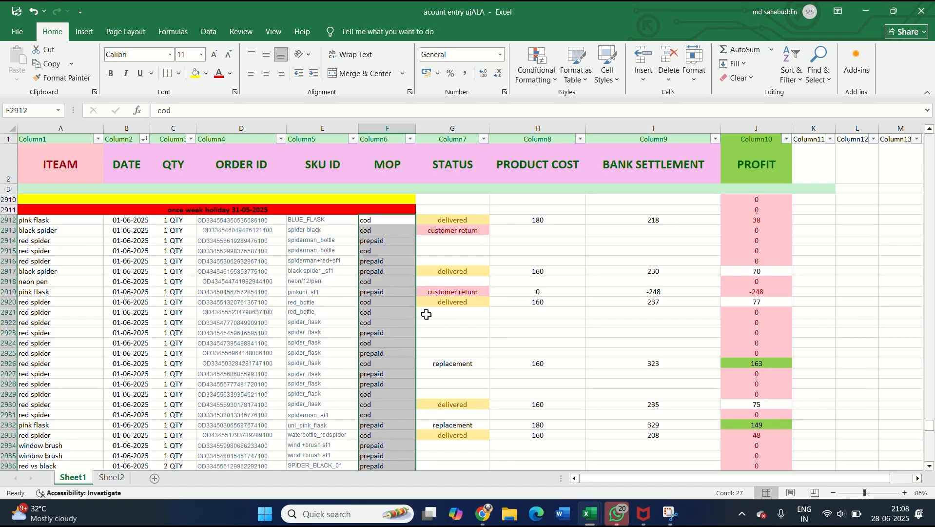
{"action": "left_click", "coordinate": [316, 280]}
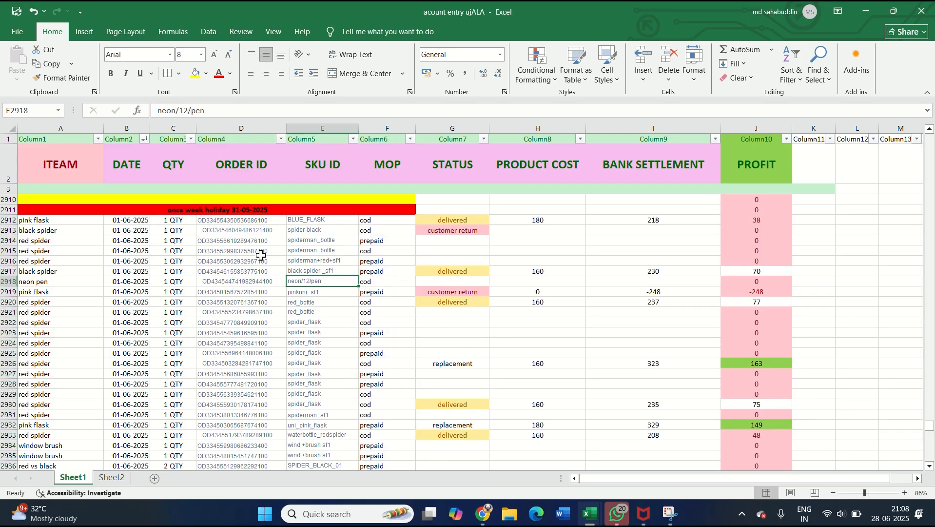
{"action": "scroll", "coordinate": [261, 255], "scroll_direction": "up", "scroll_amount": 1}
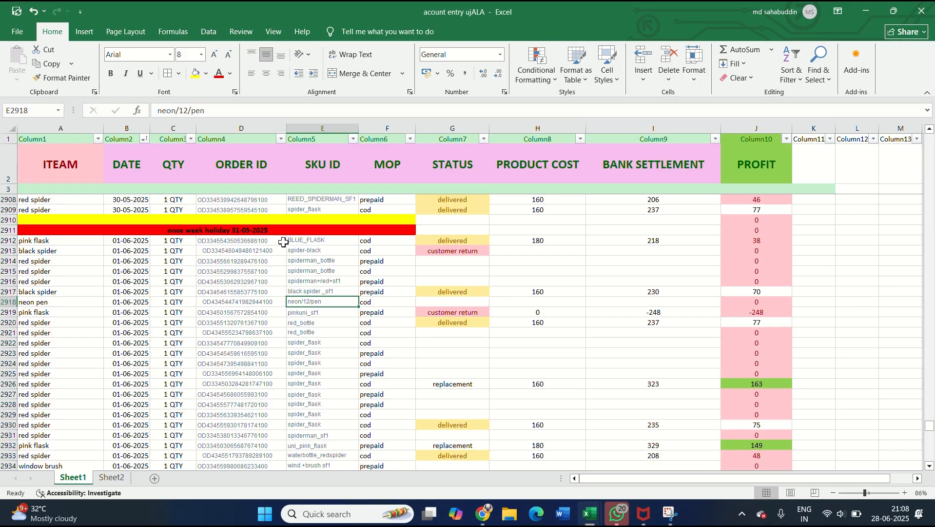
{"action": "scroll", "coordinate": [306, 265], "scroll_direction": "down", "scroll_amount": 2}
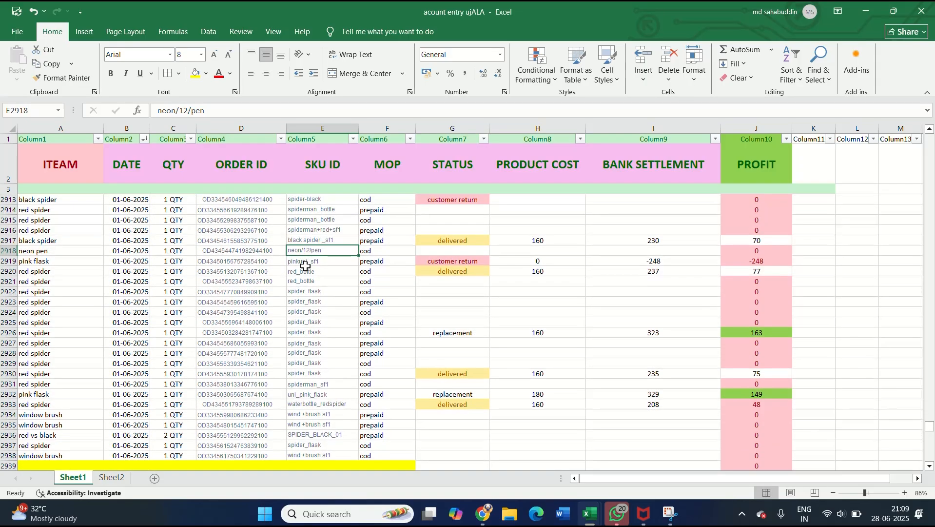
{"action": "scroll", "coordinate": [306, 266], "scroll_direction": "down", "scroll_amount": 3}
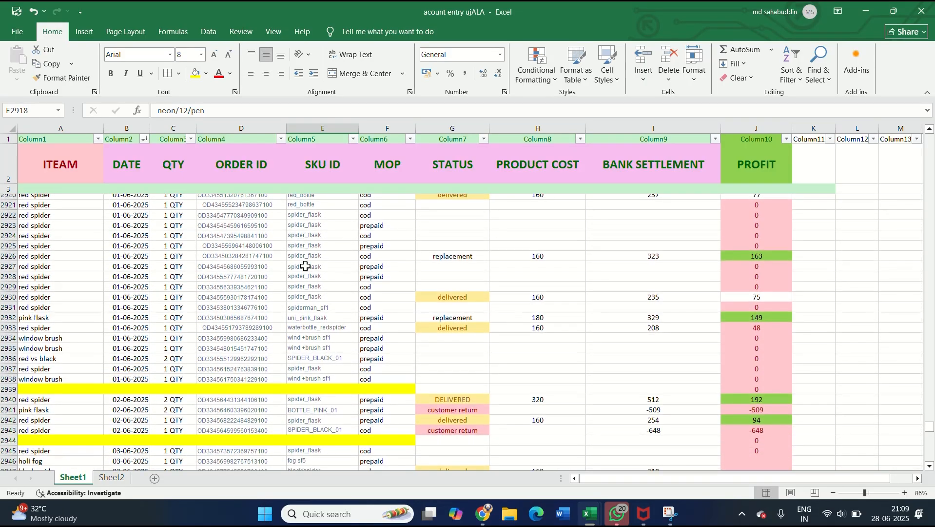
{"action": "scroll", "coordinate": [306, 265], "scroll_direction": "down", "scroll_amount": 2}
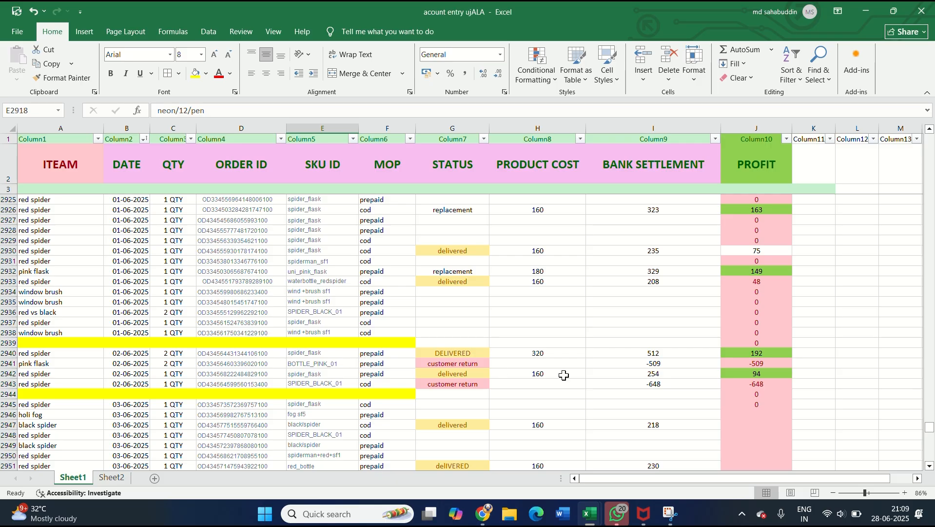
{"action": "scroll", "coordinate": [564, 375], "scroll_direction": "down", "scroll_amount": 2}
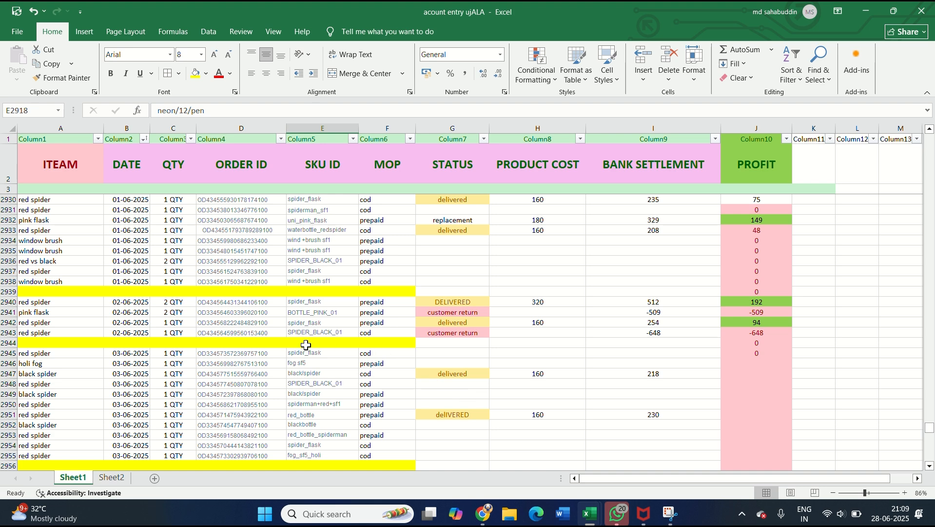
{"action": "scroll", "coordinate": [294, 390], "scroll_direction": "up", "scroll_amount": 4}
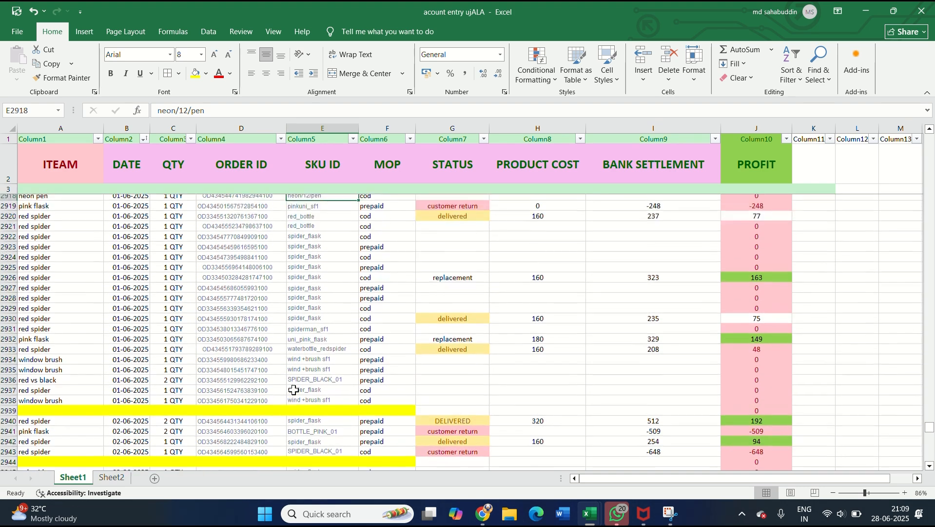
{"action": "scroll", "coordinate": [294, 390], "scroll_direction": "up", "scroll_amount": 3}
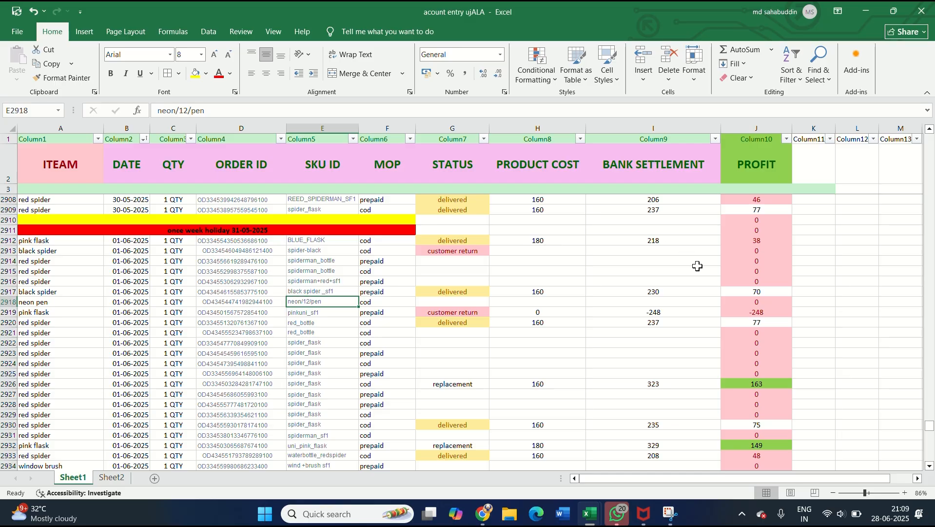
{"action": "scroll", "coordinate": [698, 266], "scroll_direction": "down", "scroll_amount": 4}
{"action": "scroll", "coordinate": [697, 265], "scroll_direction": "up", "scroll_amount": 5}
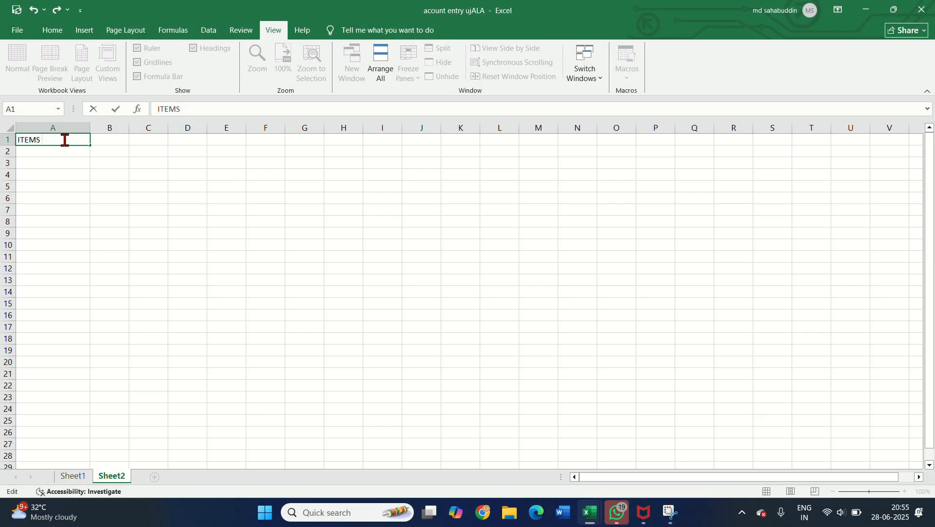
Step: On Sheet2, complete the header ITEMS NAME in A1, widen column B, and enter the headers DATE in B1 and QTY in C1
{"action": "type", "text": "AME"}
{"action": "left_click", "coordinate": [125, 140]}
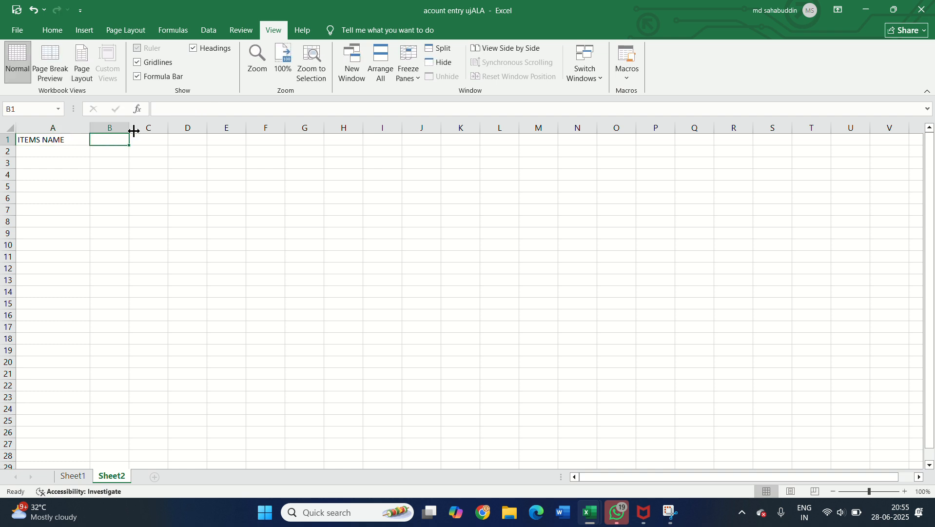
{"action": "left_click_drag", "start_coordinate": [132, 130], "coordinate": [161, 129]}
{"action": "type", "text": "DA"}
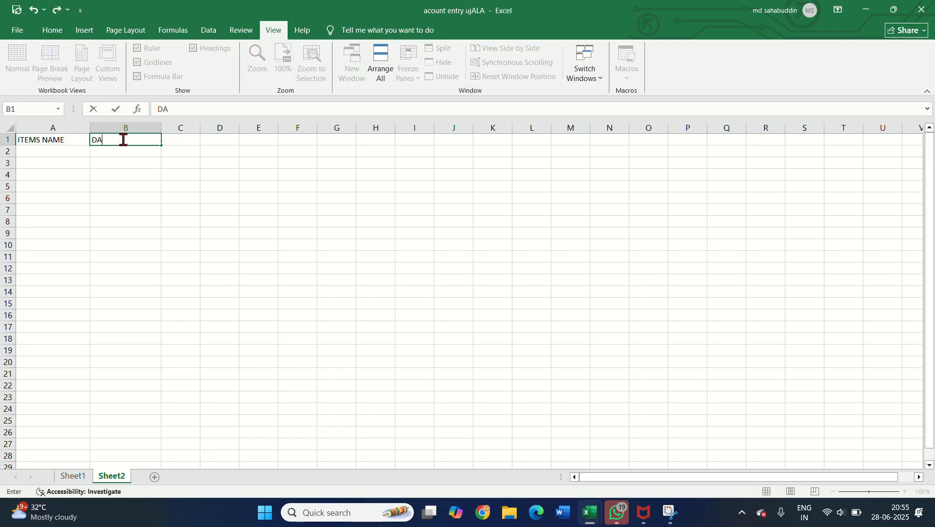
{"action": "type", "text": "TE"}
{"action": "left_click", "coordinate": [177, 139]}
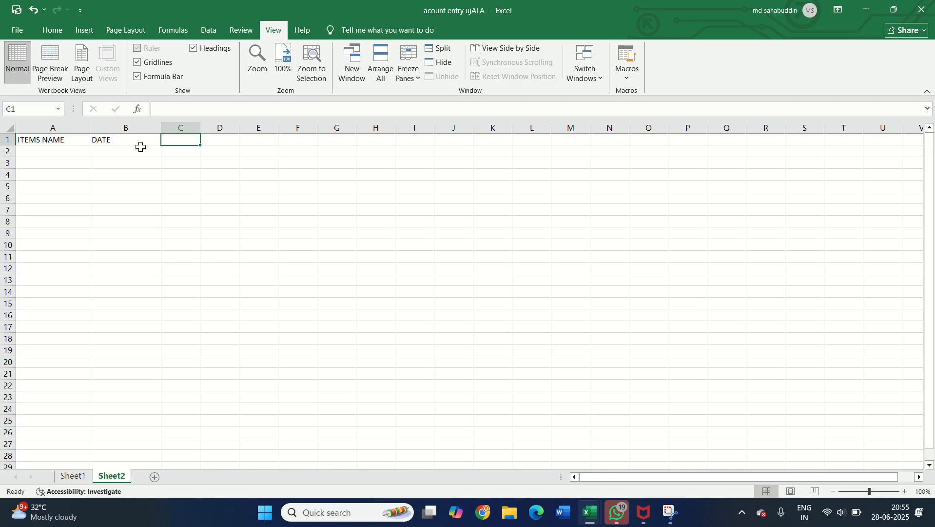
{"action": "type", "text": "QTY"}
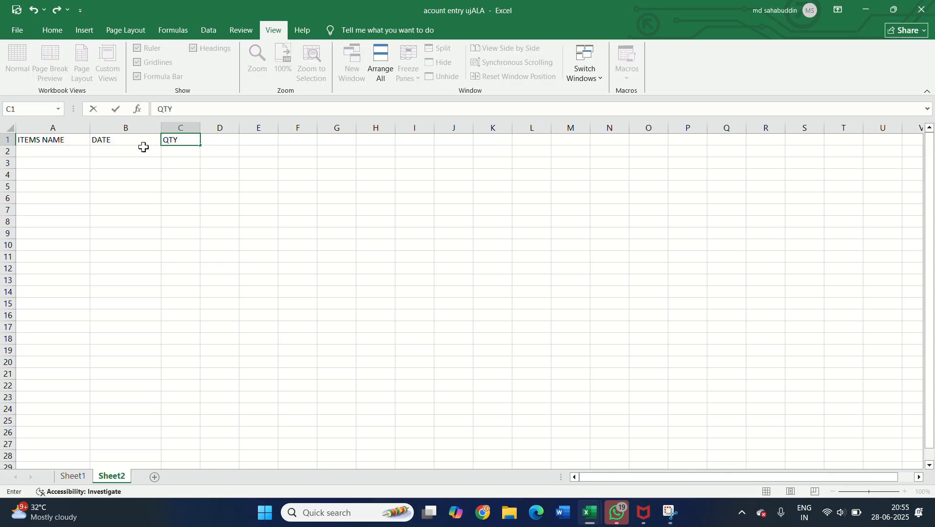
Step: Widen column D and enter the header ORDER ID in D1
{"action": "left_click", "coordinate": [227, 139]}
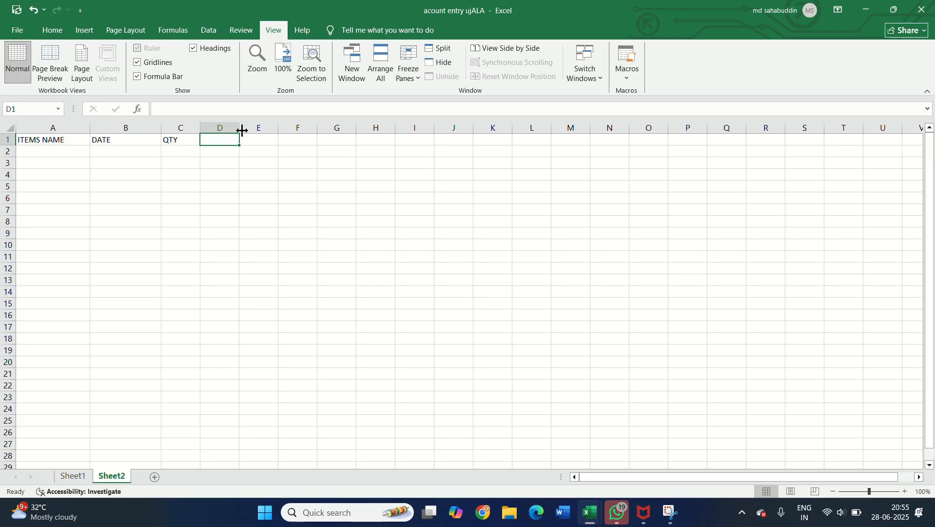
{"action": "left_click_drag", "start_coordinate": [242, 129], "coordinate": [312, 132]}
{"action": "double_click", "coordinate": [263, 141]}
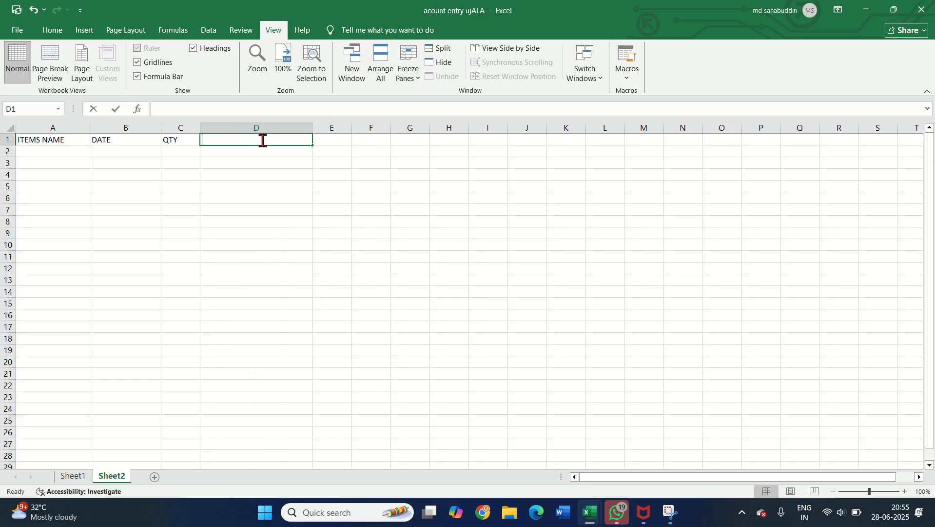
{"action": "type", "text": "ORDER ID"}
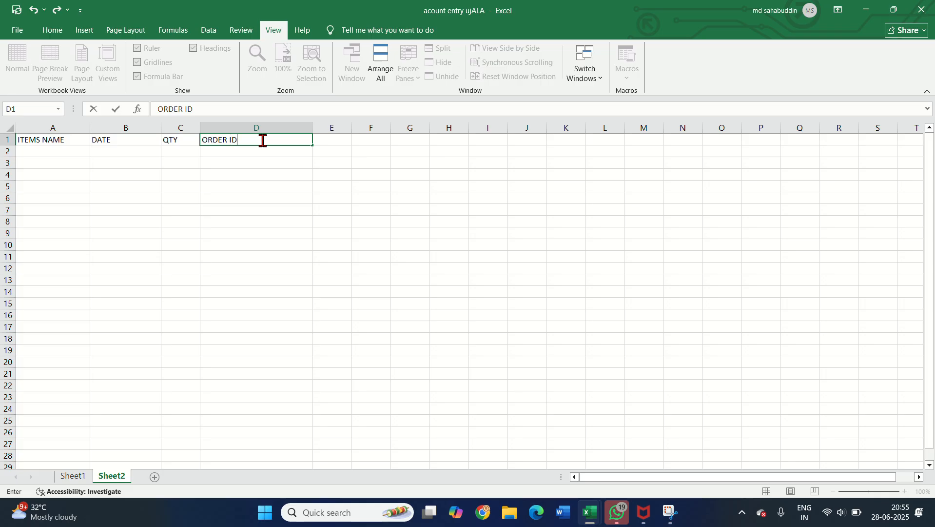
{"action": "key", "text": "Tab"}
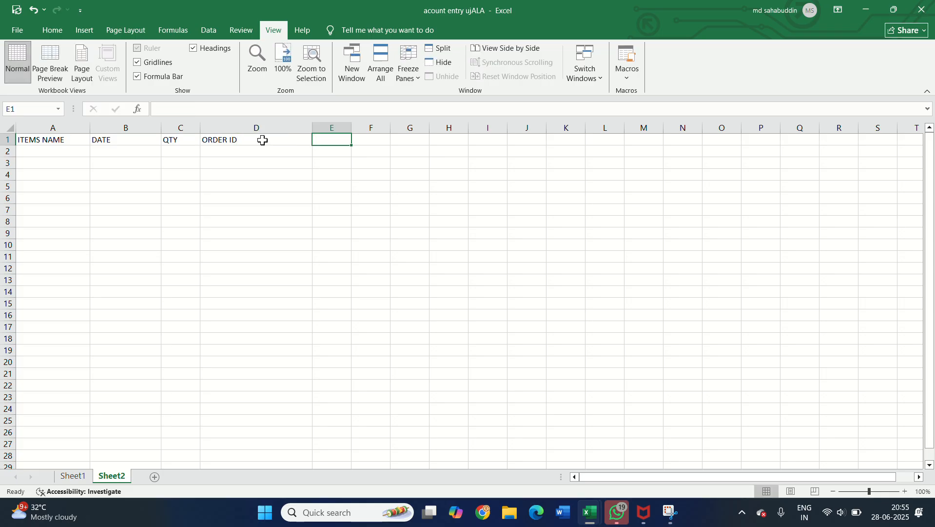
Step: Enter the headers SKU ID in E1 and MOP in F1
{"action": "key", "text": "F2"}
{"action": "type", "text": "SKU ID"}
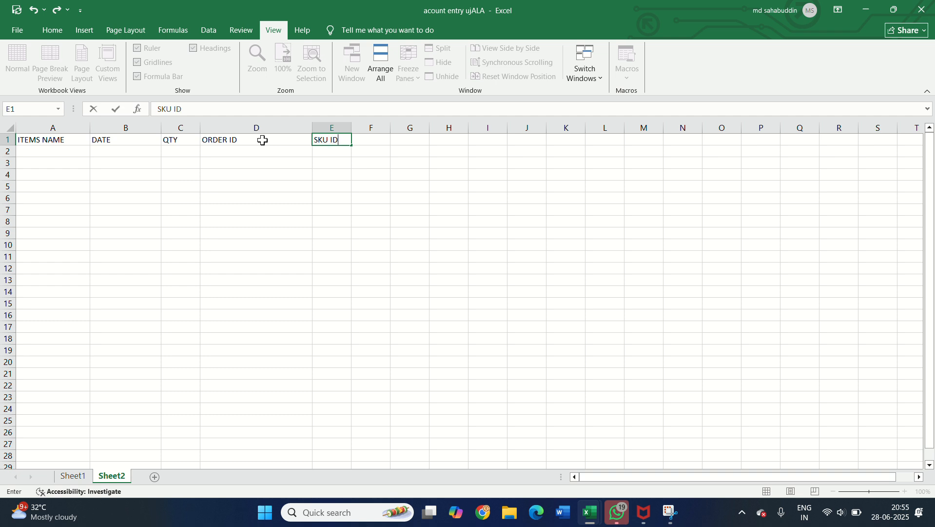
{"action": "key", "text": "Tab"}
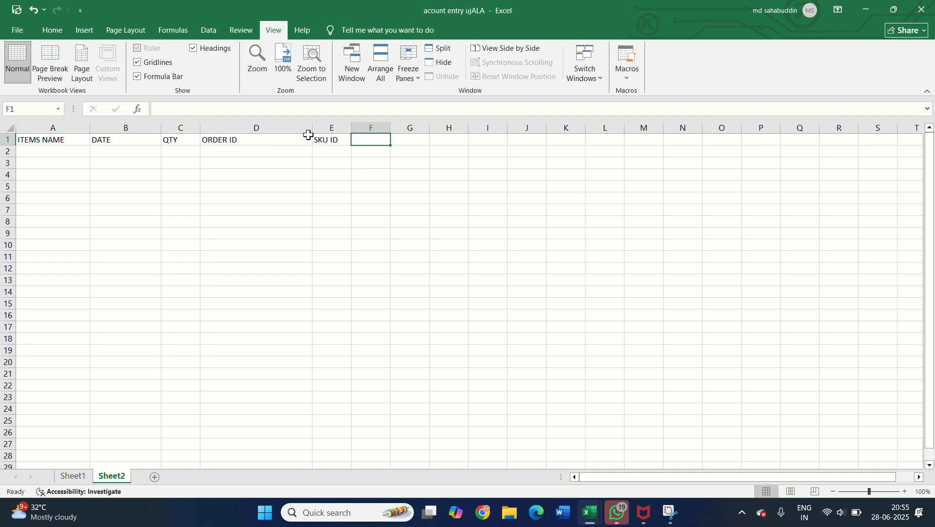
{"action": "type", "text": "MOP"}
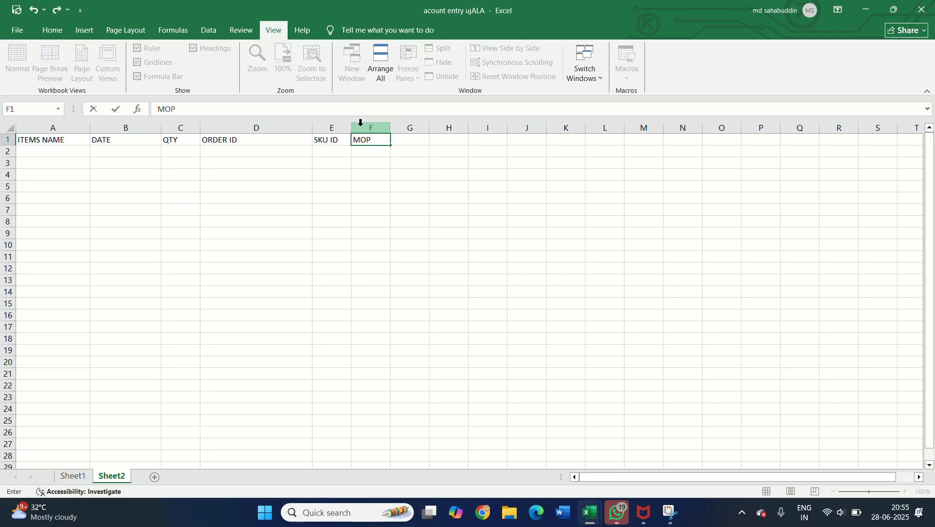
{"action": "key", "text": "Tab"}
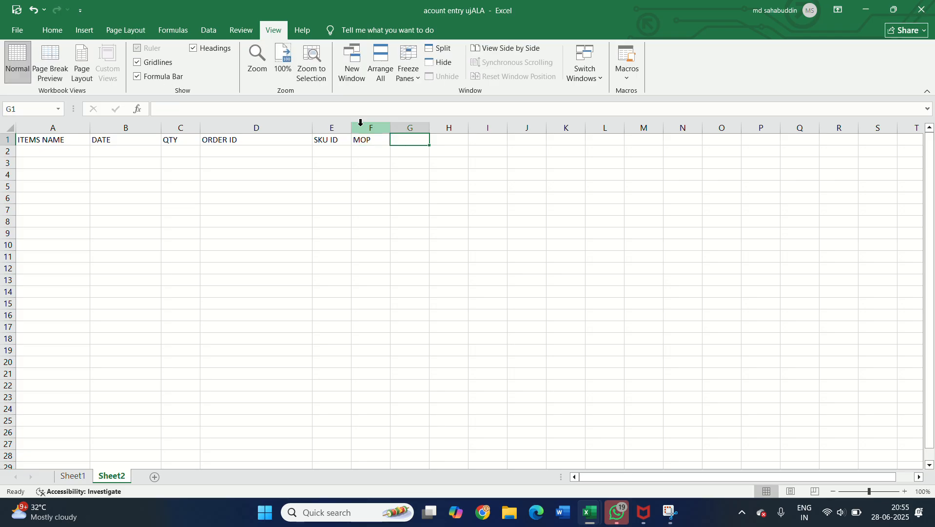
Step: Widen columns G and H and enter the header STATUS in both G1 and H1
{"action": "left_click_drag", "start_coordinate": [429, 127], "coordinate": [462, 126]}
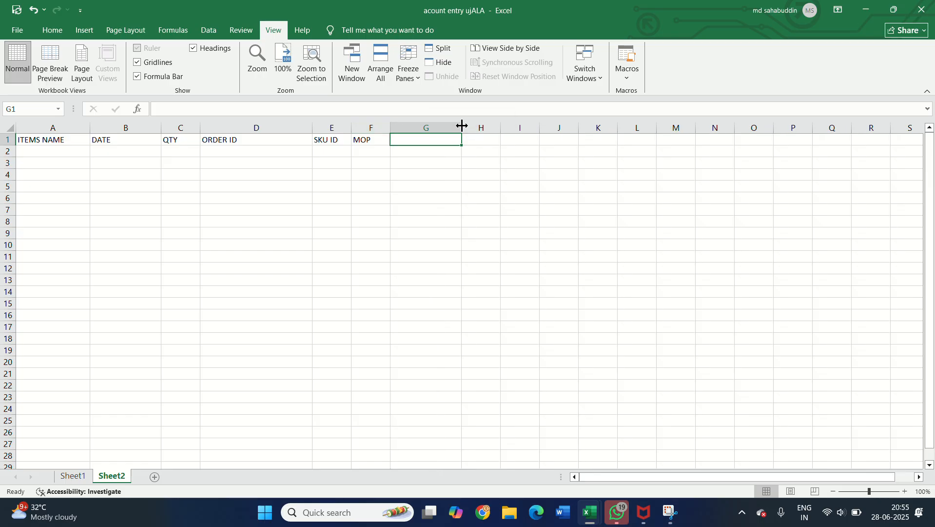
{"action": "type", "text": "STATUS"}
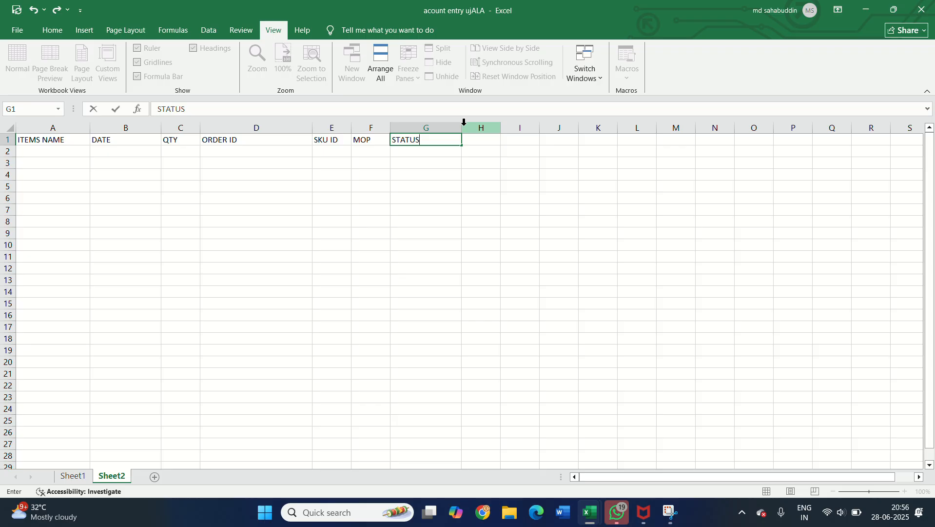
{"action": "key", "text": "Tab"}
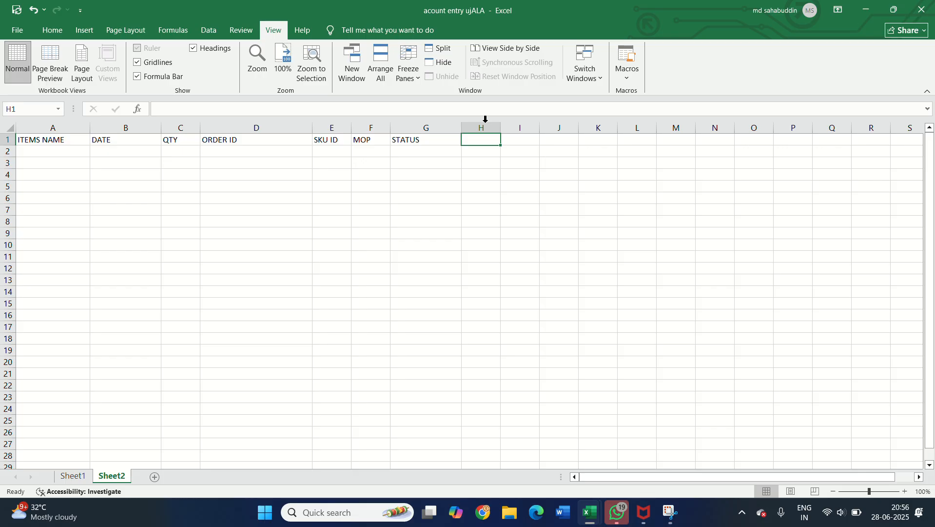
{"action": "left_click_drag", "start_coordinate": [499, 125], "coordinate": [549, 125]}
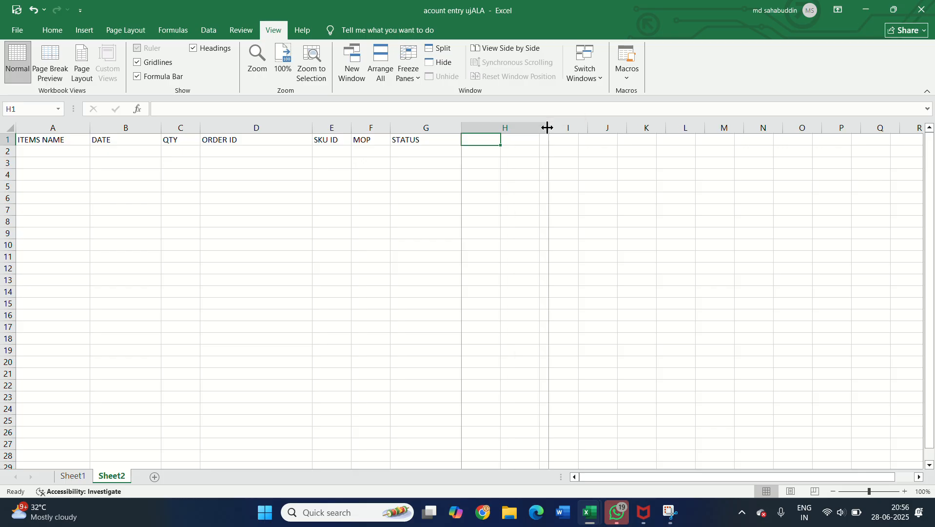
{"action": "type", "text": "STATUS"}
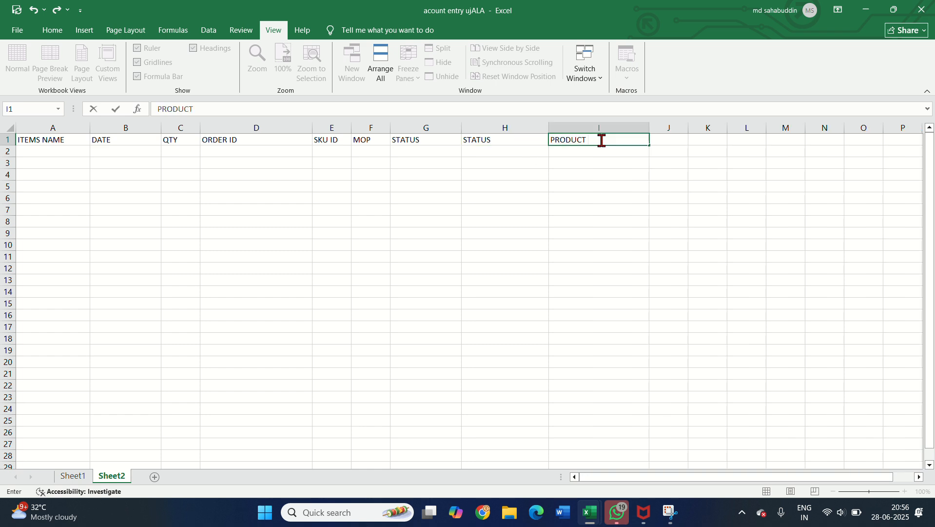
Step: Complete the header PRODUCT COST in I1, and enter BANK SETTLEMENT in J1 with column J widened
{"action": "type", "text": "COST"}
{"action": "key", "text": "Tab"}
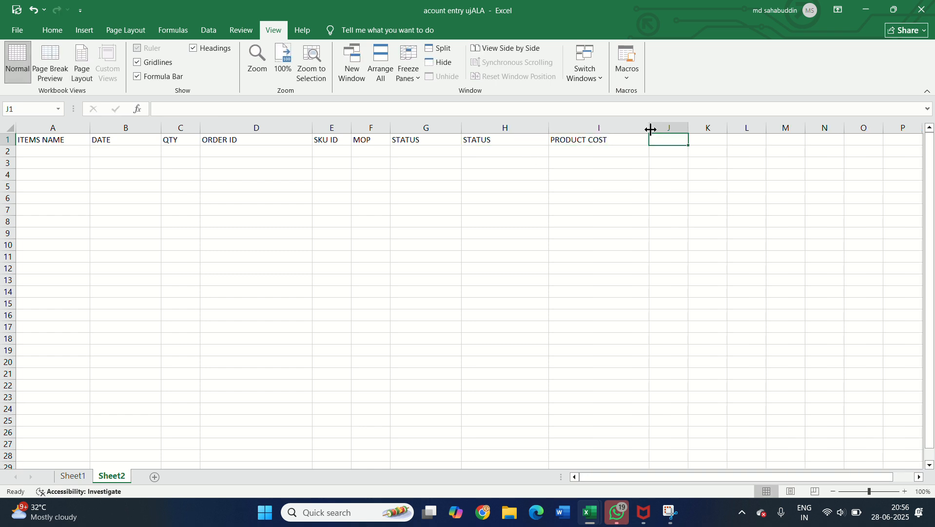
{"action": "left_click_drag", "start_coordinate": [689, 126], "coordinate": [745, 123]}
{"action": "type", "text": "BAN"}
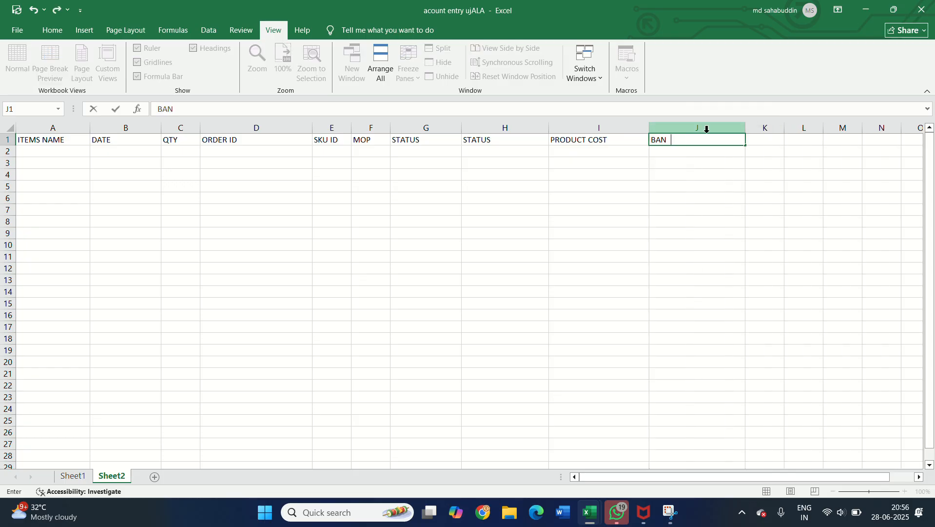
{"action": "key", "text": "BackSpace"}
{"action": "type", "text": "K SETTLEMENT"}
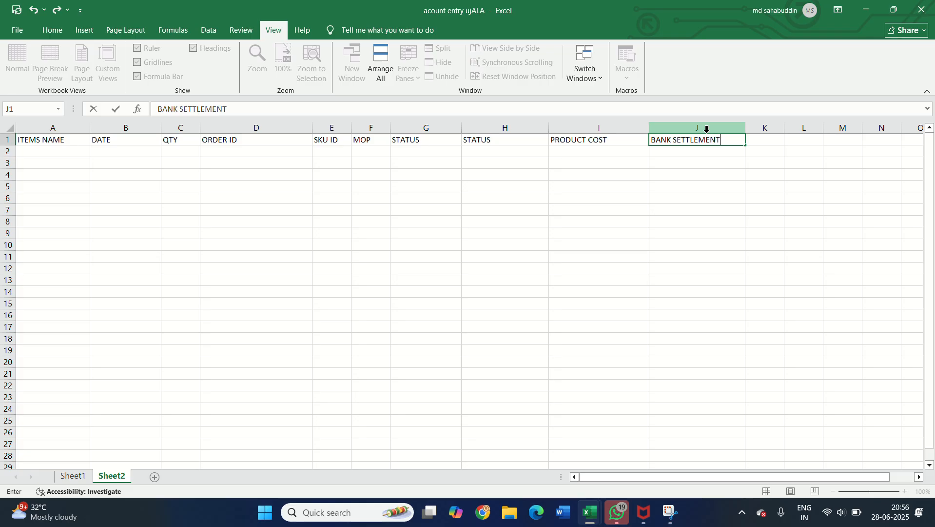
Step: Enter the header PROFIT in K1
{"action": "left_click", "coordinate": [769, 141]}
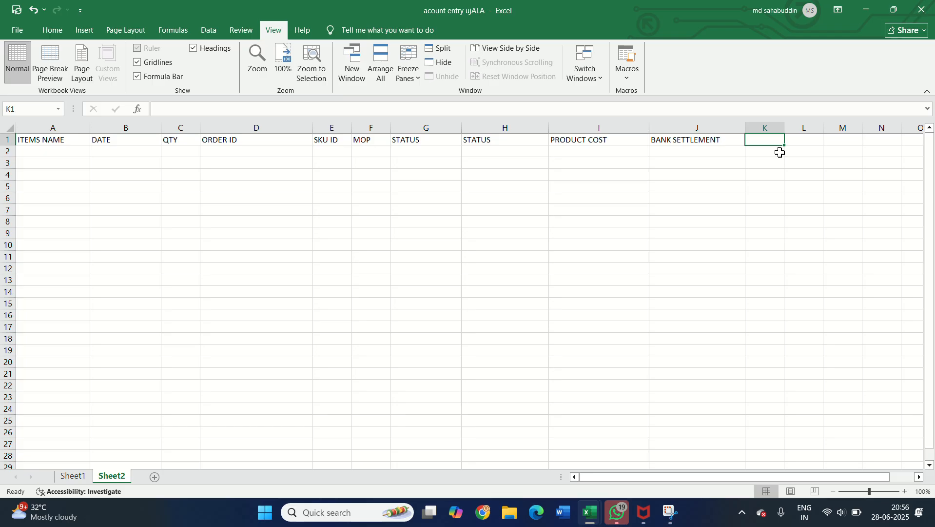
{"action": "type", "text": "PROFIT"}
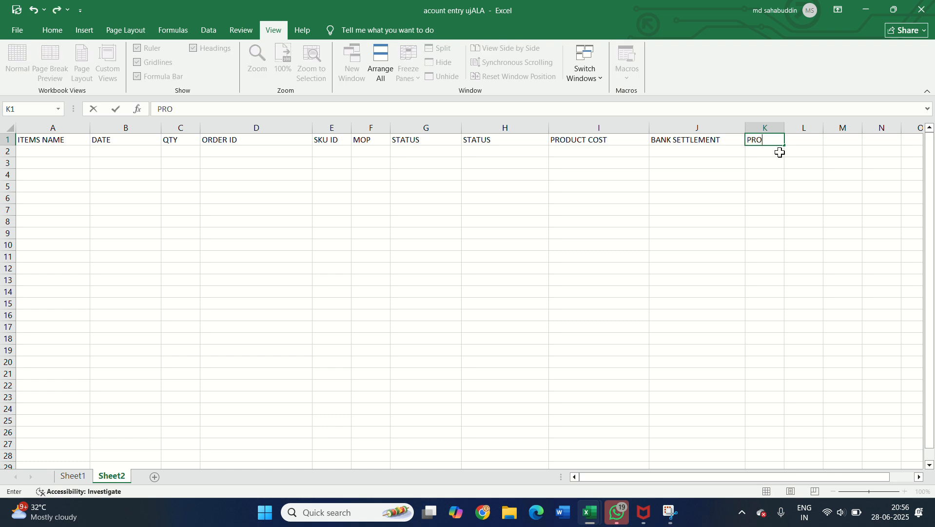
{"action": "left_click", "coordinate": [766, 164]}
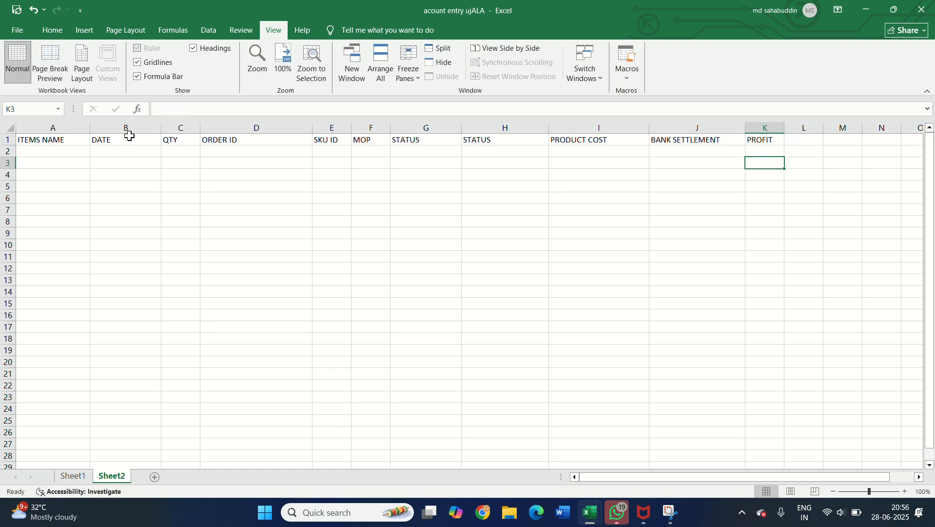
Step: Format the header row A1:K1 with a yellow fill, larger bold text and borders
{"action": "left_click", "coordinate": [51, 142]}
{"action": "left_click_drag", "start_coordinate": [51, 142], "coordinate": [777, 142]}
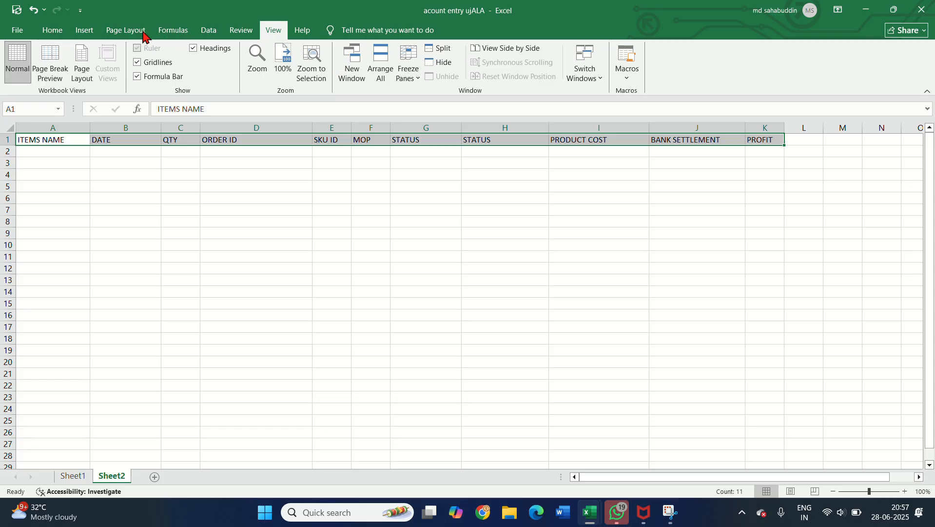
{"action": "left_click", "coordinate": [54, 30]}
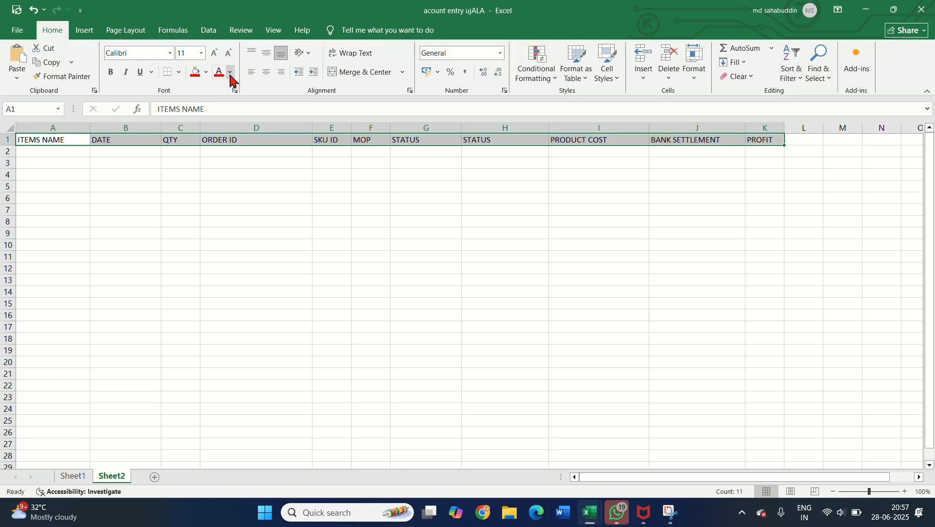
{"action": "left_click", "coordinate": [205, 73]}
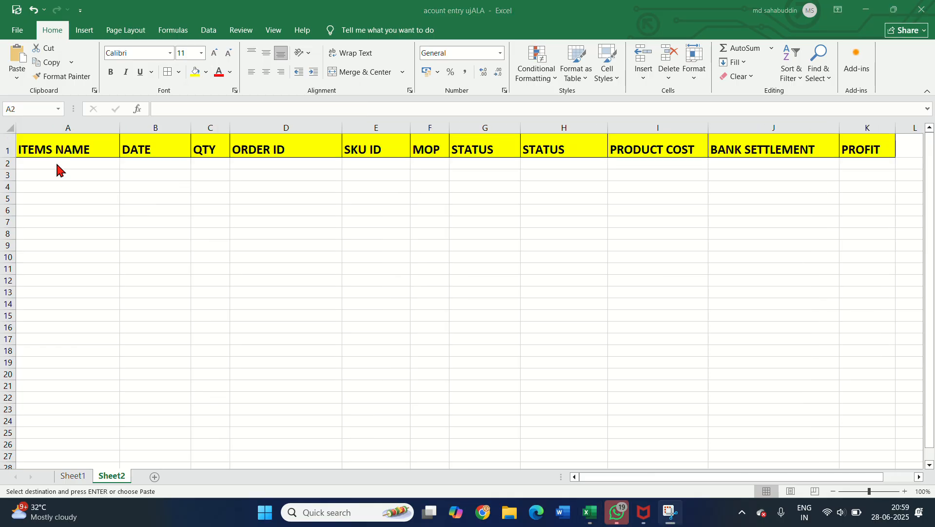
Step: Paste the copied order rows under the headers, starting at A2
{"action": "left_click", "coordinate": [57, 164]}
{"action": "key", "text": "ctrl+v"}
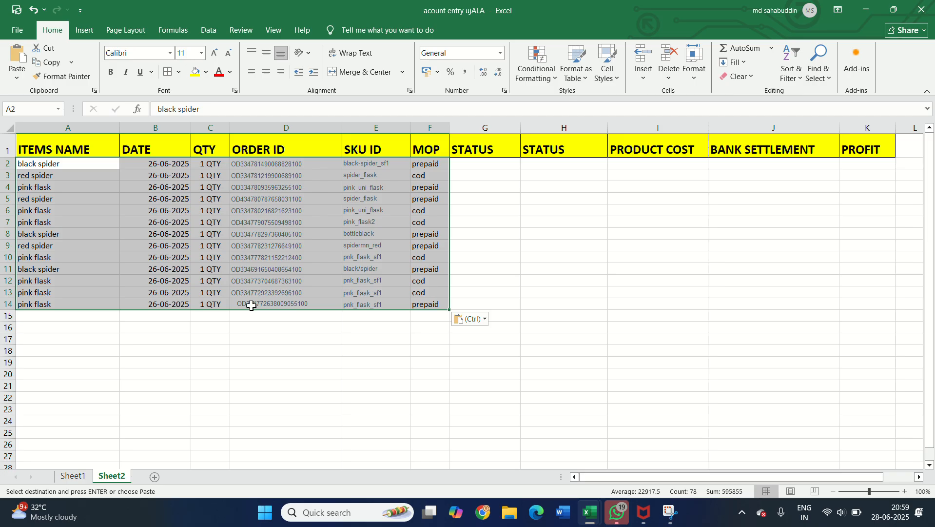
{"action": "left_click", "coordinate": [183, 322]}
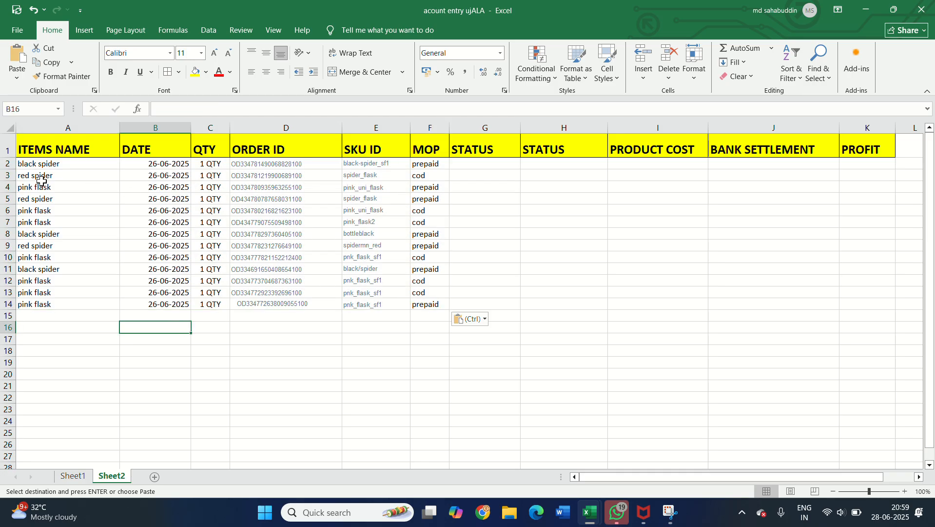
{"action": "left_click", "coordinate": [47, 167]}
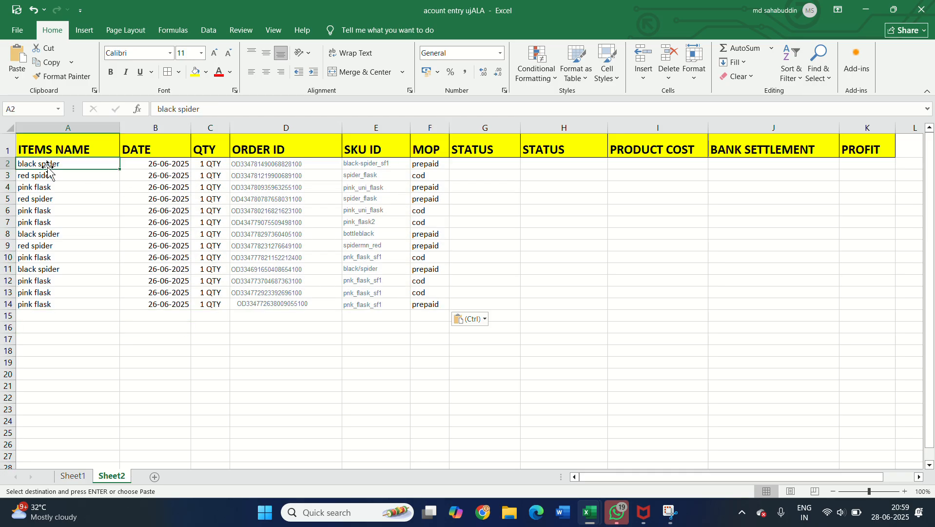
{"action": "key", "text": "Right"}
{"action": "key", "text": "Right"}
{"action": "key", "text": "Right"}
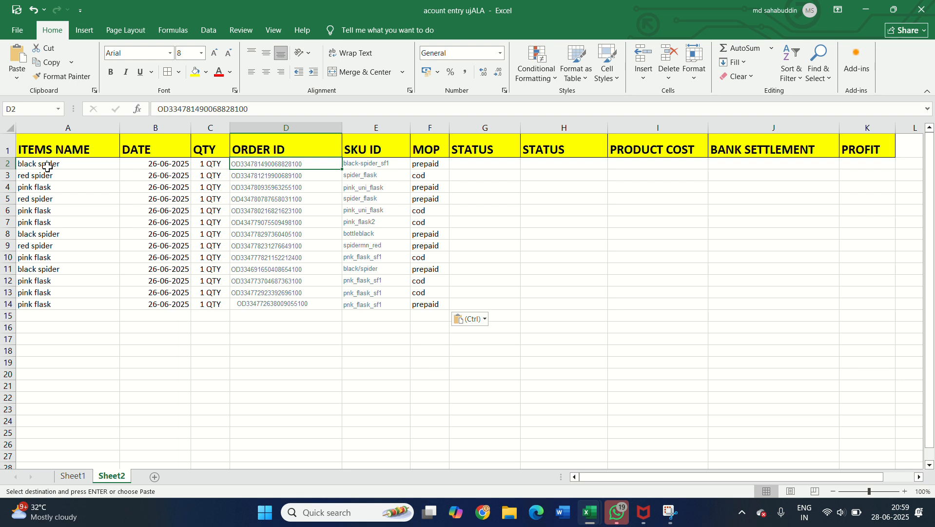
{"action": "left_click", "coordinate": [48, 167]}
{"action": "key", "text": "Right"}
{"action": "key", "text": "Left"}
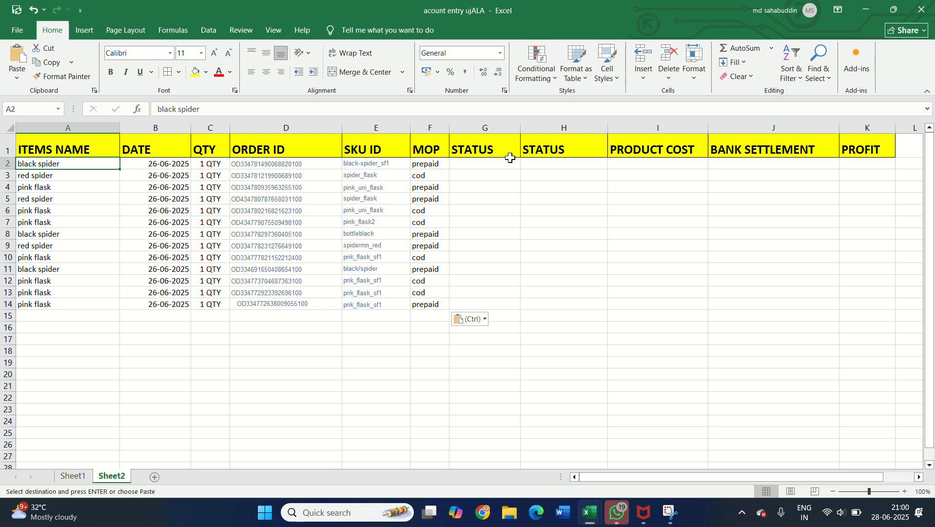
Step: Select the first order's ID in D2, then switch to Flipkart Seller Hub in Chrome and open Search Order Settlements
{"action": "left_click", "coordinate": [491, 164]}
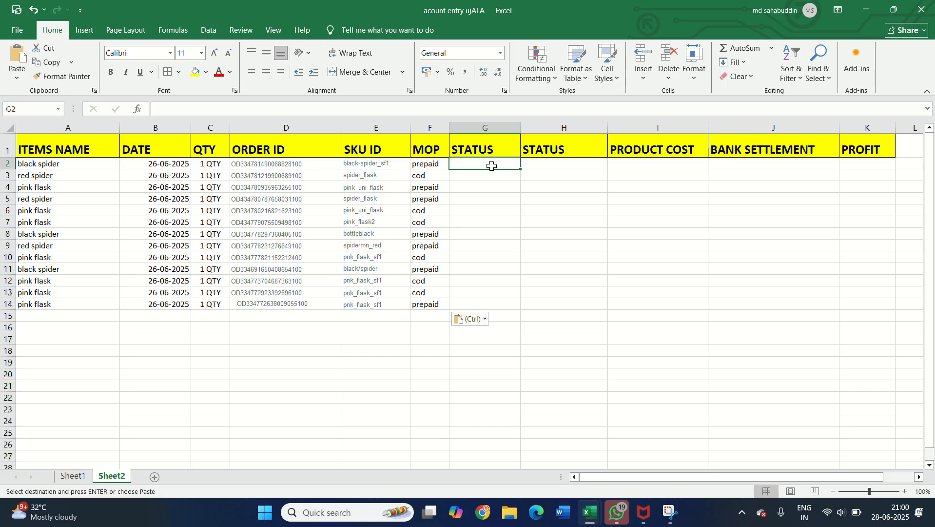
{"action": "key", "text": "Left"}
{"action": "key", "text": "Left"}
{"action": "key", "text": "Left"}
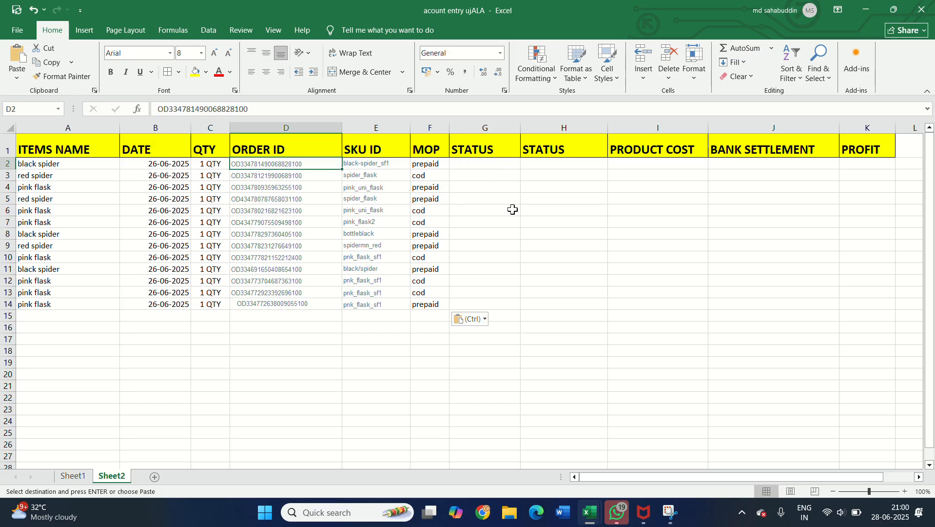
{"action": "left_click", "coordinate": [485, 519]}
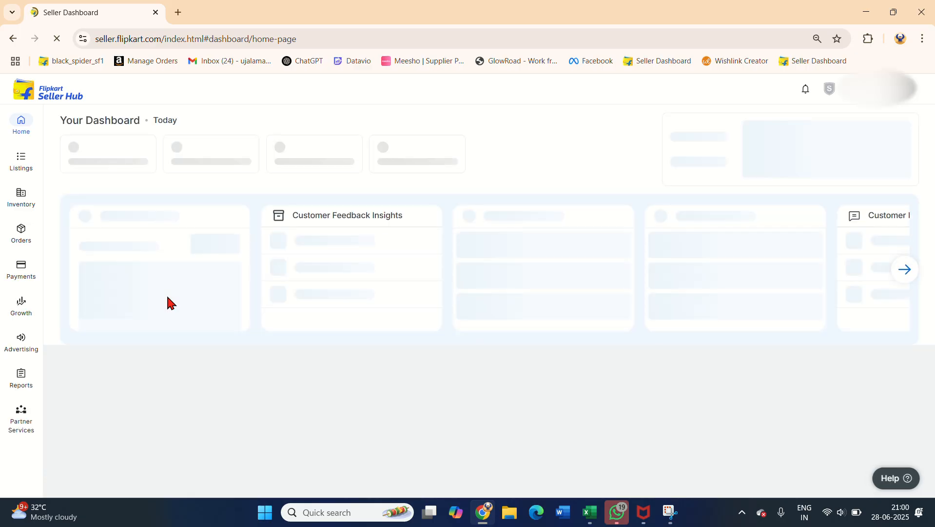
{"action": "mouse_move", "coordinate": [38, 252]}
{"action": "mouse_move", "coordinate": [21, 269]}
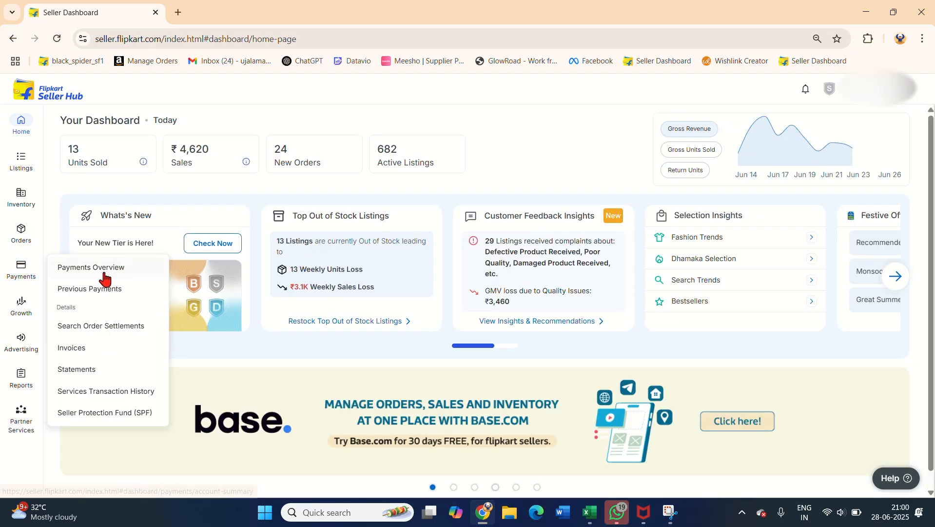
{"action": "left_click", "coordinate": [99, 331]}
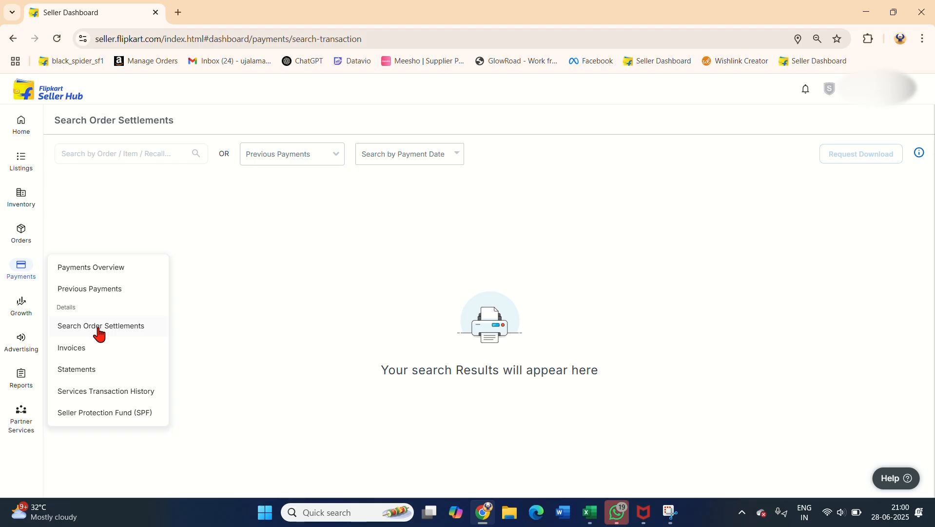
Step: Copy the first order's ID from D2 in Excel and search the order settlements for it in Seller Hub
{"action": "left_click", "coordinate": [111, 159]}
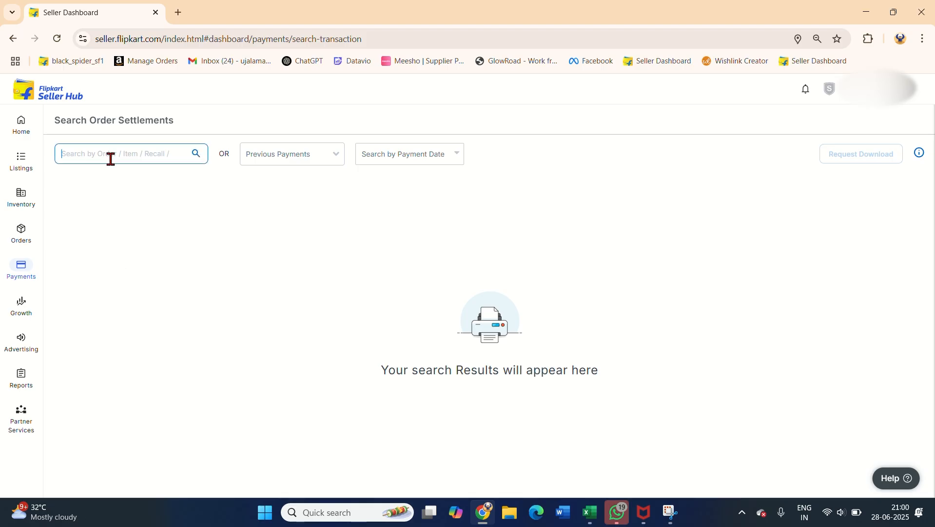
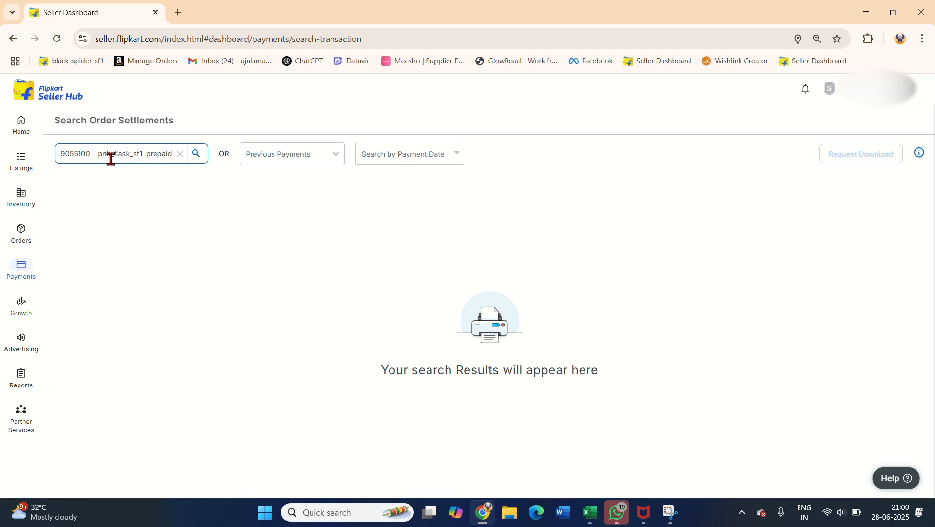
{"action": "key", "text": "alt+Tab"}
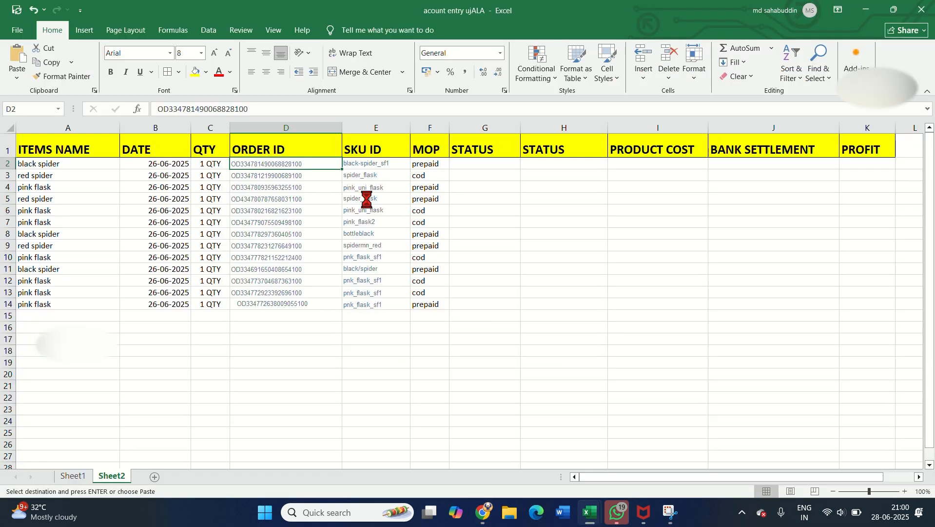
{"action": "key", "text": "alt+Tab"}
{"action": "key", "text": "ctrl+v"}
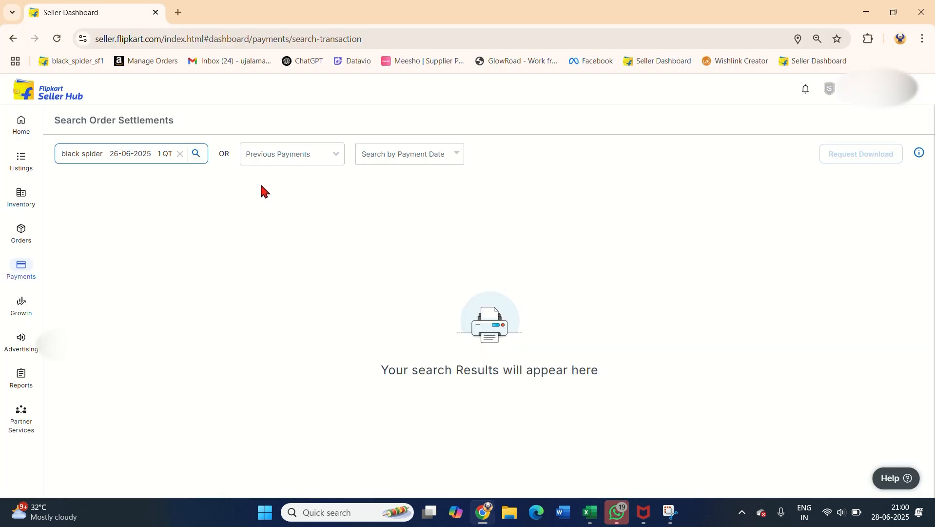
{"action": "key", "text": "ctrl+a"}
{"action": "key", "text": "ctrl+v"}
{"action": "key", "text": "Return"}
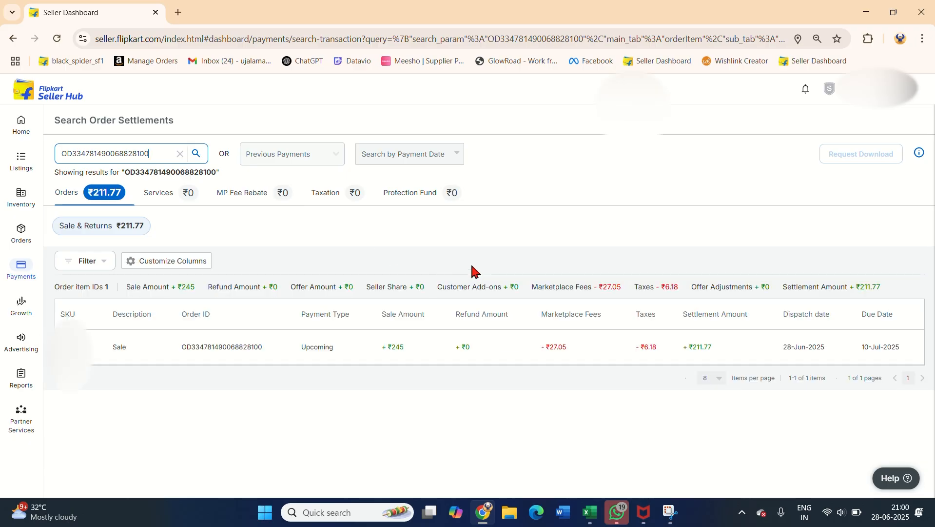
Step: Open the found order's settlement details and view its settlement history to check the bank settlement
{"action": "left_click", "coordinate": [685, 356]}
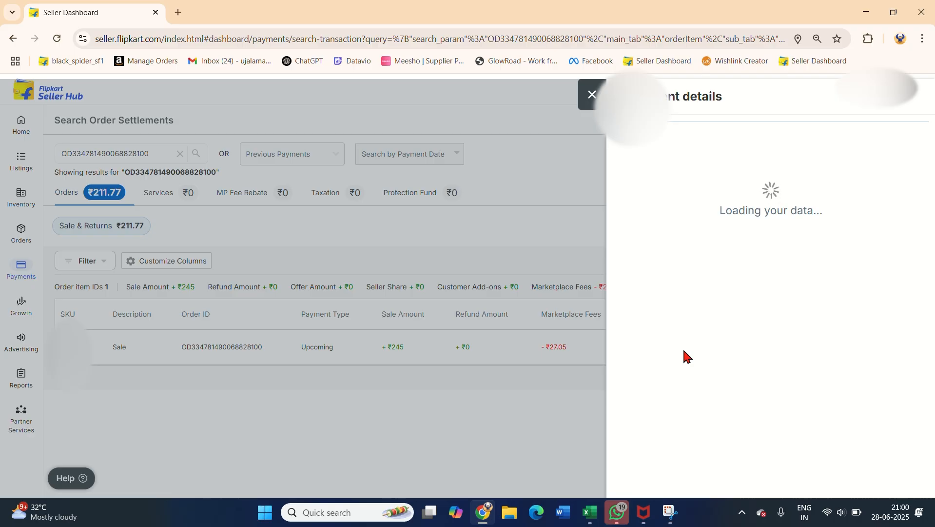
{"action": "scroll", "coordinate": [685, 356], "scroll_direction": "down", "scroll_amount": 1}
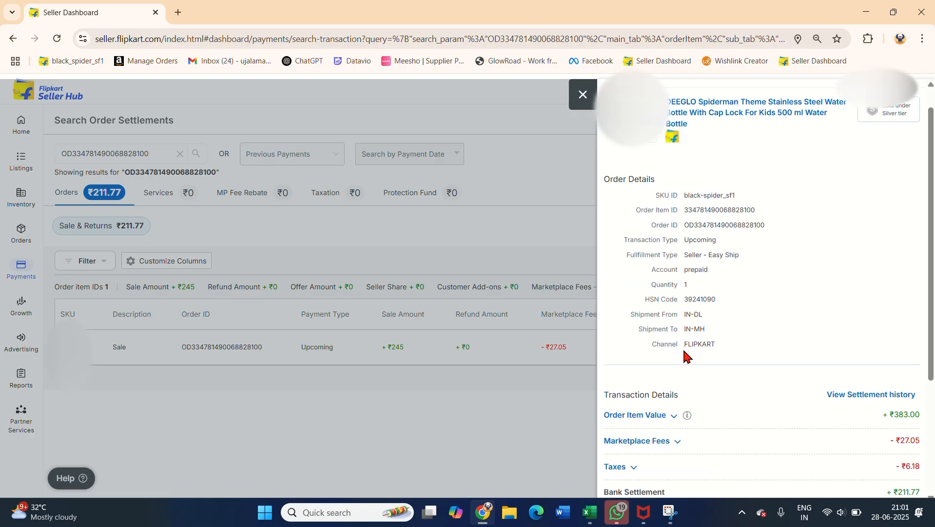
{"action": "scroll", "coordinate": [746, 268], "scroll_direction": "down", "scroll_amount": 1}
{"action": "scroll", "coordinate": [746, 236], "scroll_direction": "down", "scroll_amount": 1}
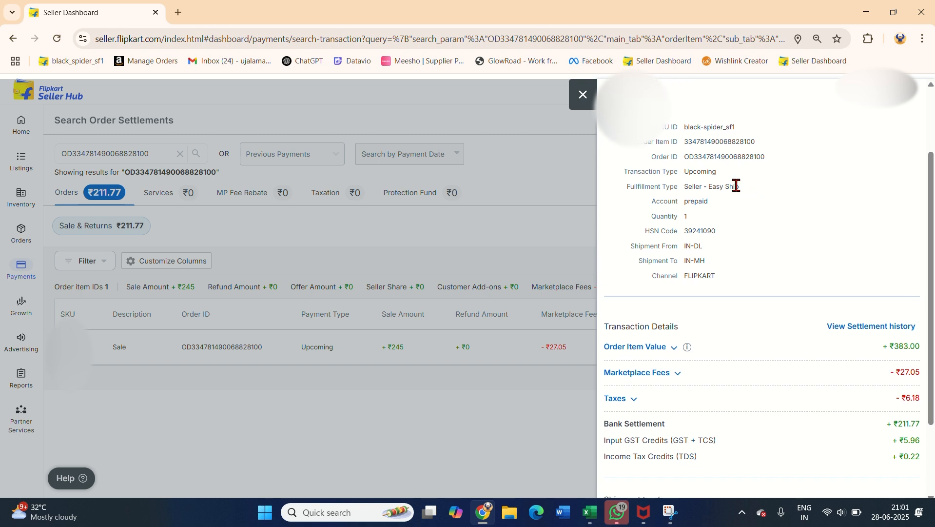
{"action": "scroll", "coordinate": [688, 265], "scroll_direction": "down", "scroll_amount": 1}
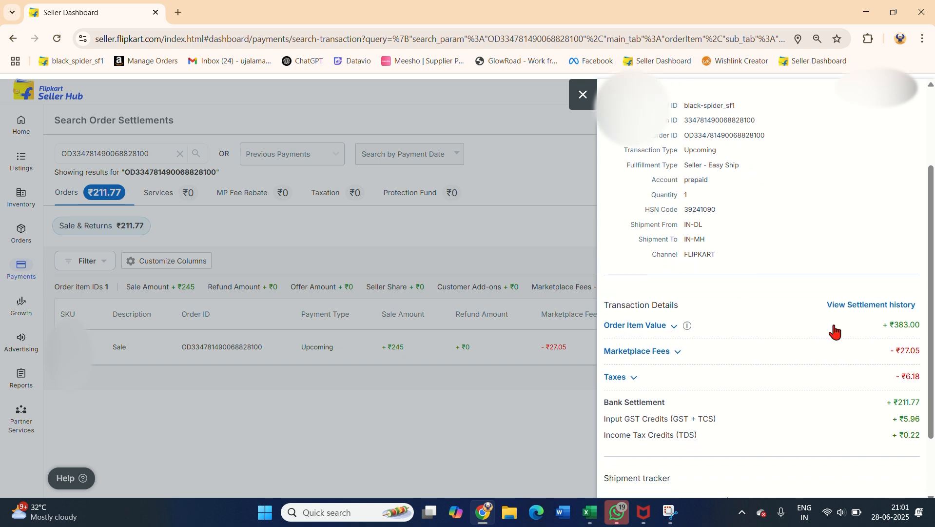
{"action": "left_click", "coordinate": [877, 305]}
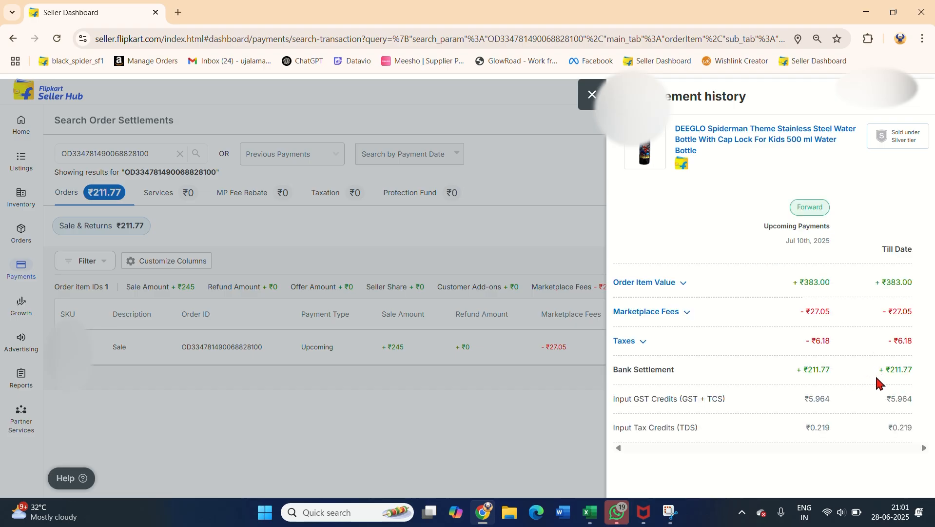
Step: Switch back to Excel, enter the status DELHIVER in G2, and delete the duplicate STATUS column H
{"action": "key", "text": "alt+Tab"}
{"action": "key", "text": "alt+Tab"}
{"action": "key", "text": "alt+Tab"}
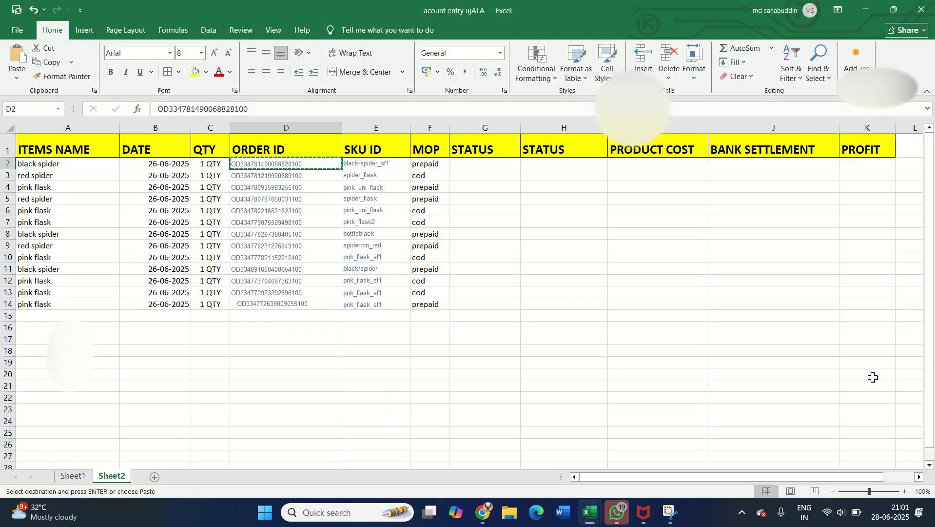
{"action": "key", "text": "Right"}
{"action": "key", "text": "Right"}
{"action": "key", "text": "Right"}
{"action": "type", "text": "D"}
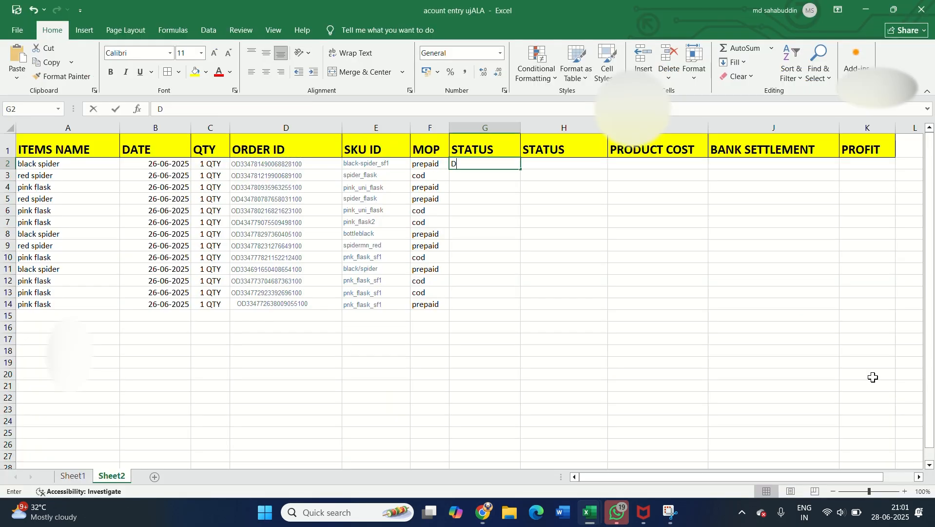
{"action": "type", "text": "ELHI"}
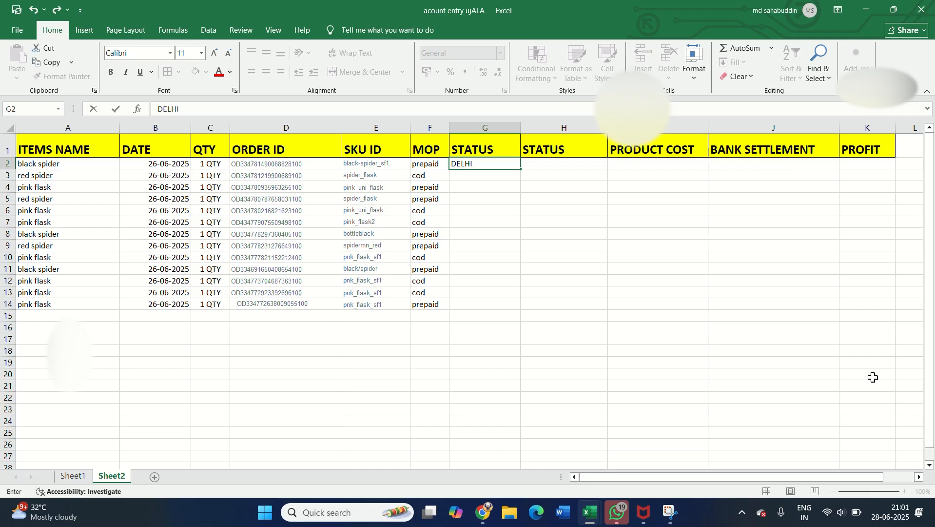
{"action": "type", "text": "VER"}
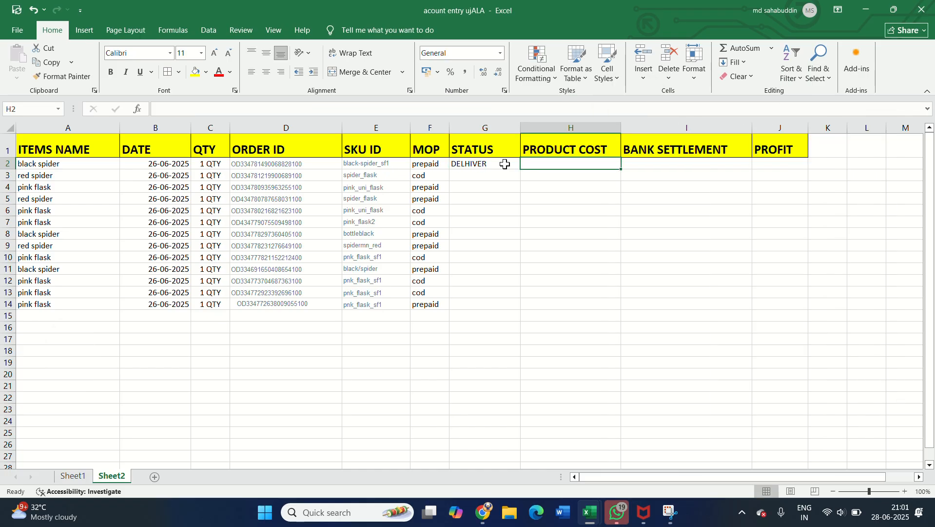
Step: Enter a product cost of 180 in H2 and a bank settlement of 211 in I2
{"action": "type", "text": "180"}
{"action": "key", "text": "Tab"}
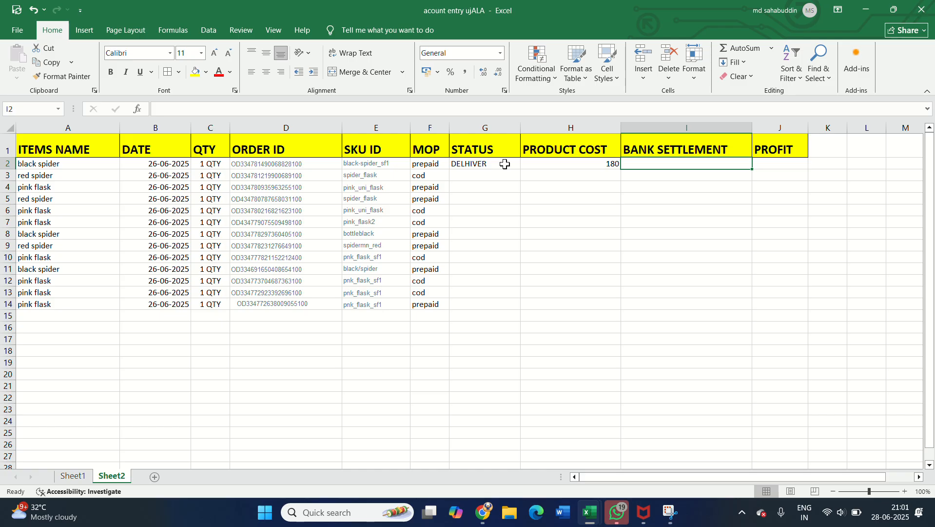
{"action": "type", "text": "211"}
{"action": "key", "text": "ctrl+Return"}
Step: Calculate the first order's profit in J2 with the formula =I2-H2
{"action": "left_click", "coordinate": [786, 164]}
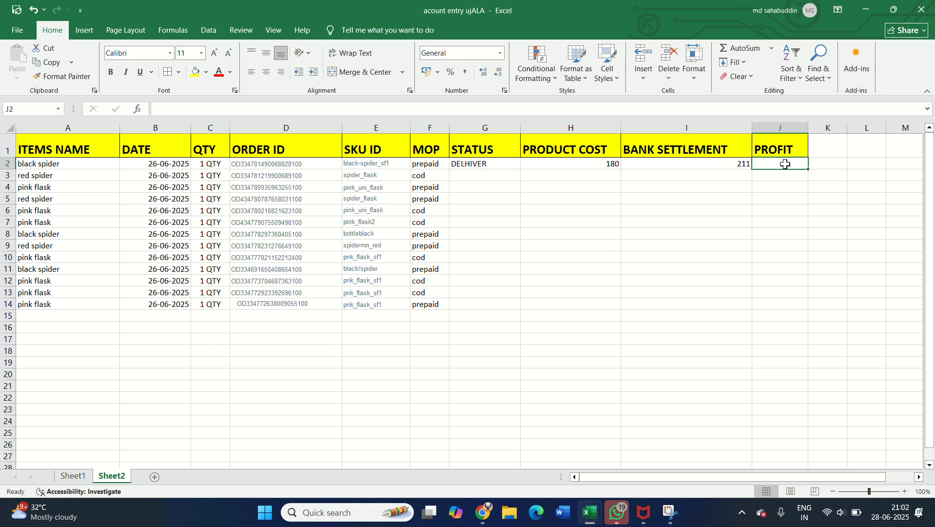
{"action": "type", "text": "="}
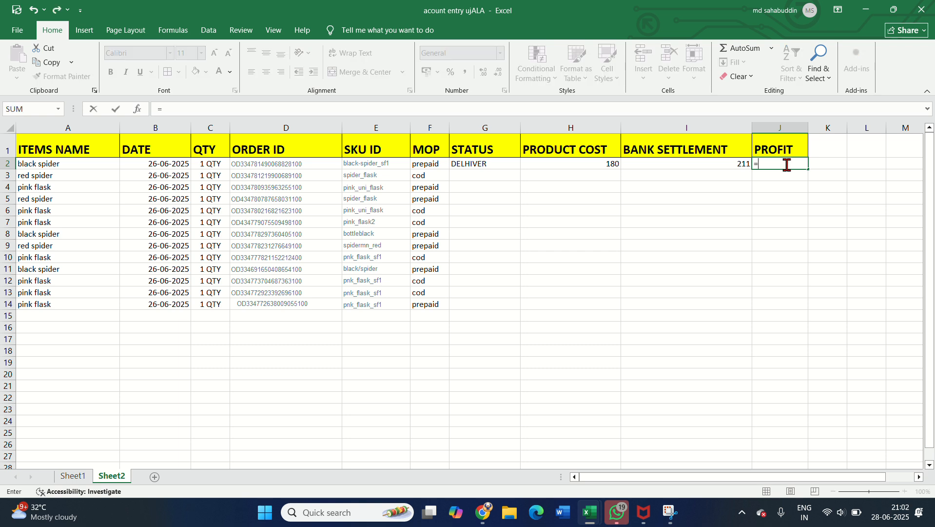
{"action": "type", "text": "I"}
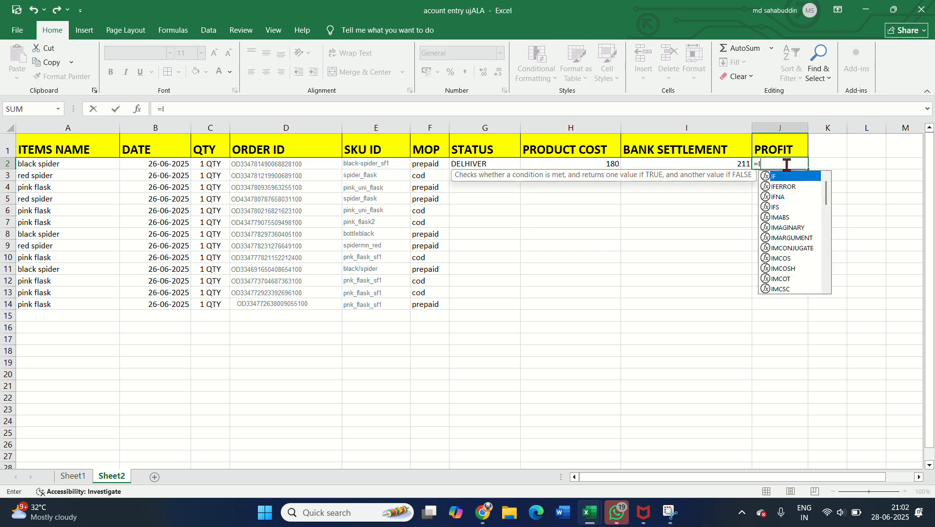
{"action": "type", "text": "2"}
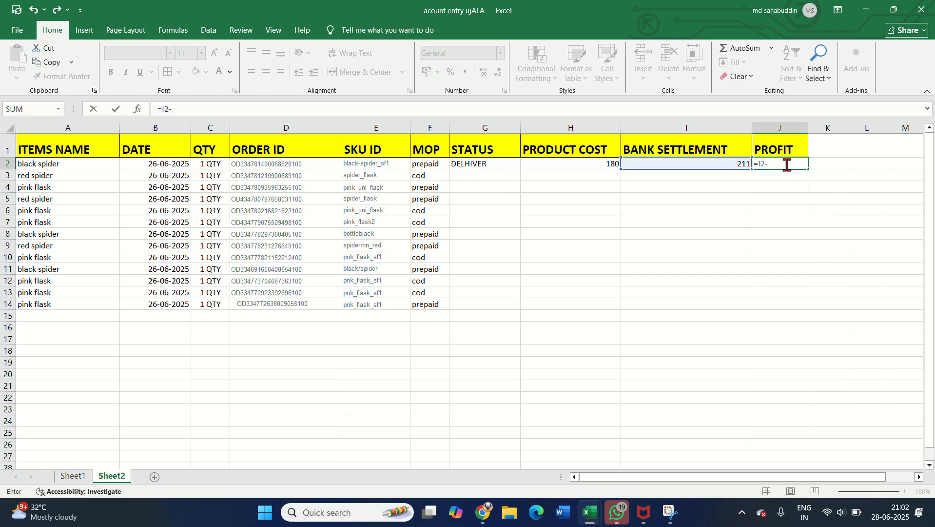
{"action": "type", "text": "-H"}
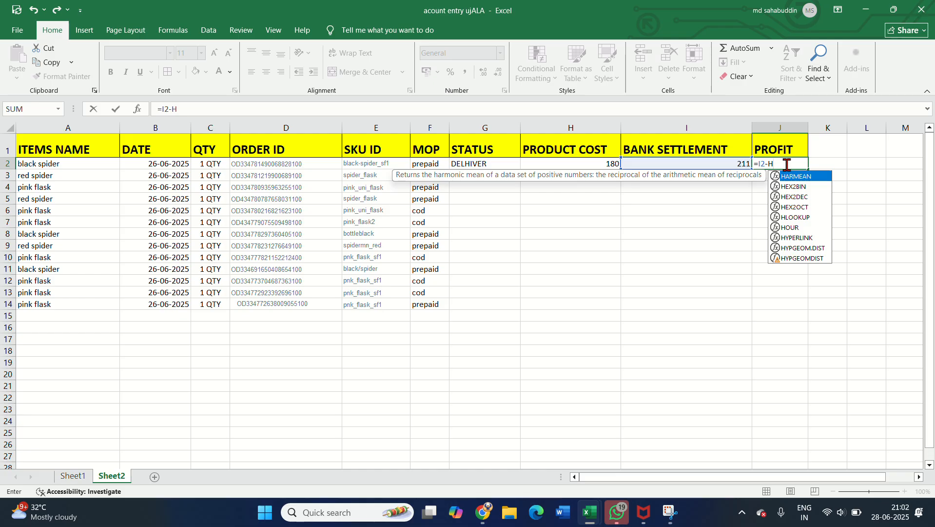
{"action": "type", "text": "2"}
{"action": "key", "text": "Return"}
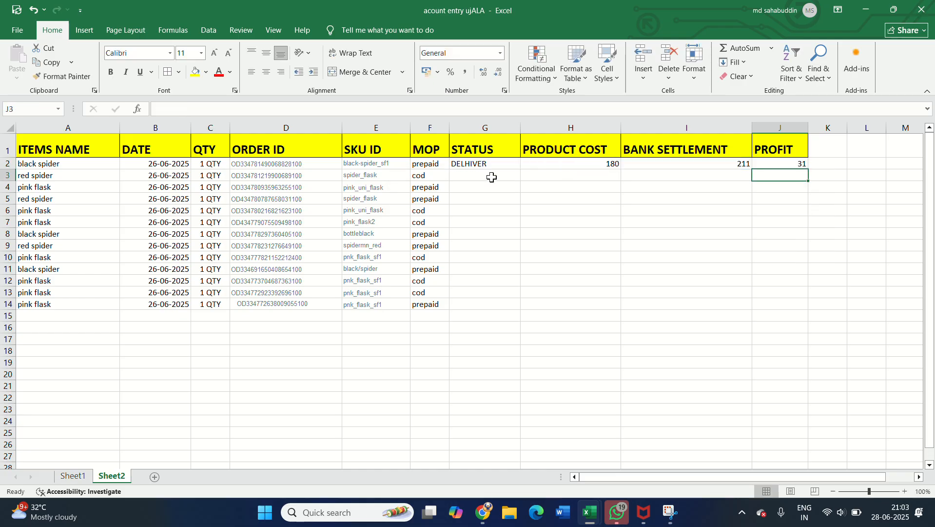
{"action": "left_click", "coordinate": [474, 178]}
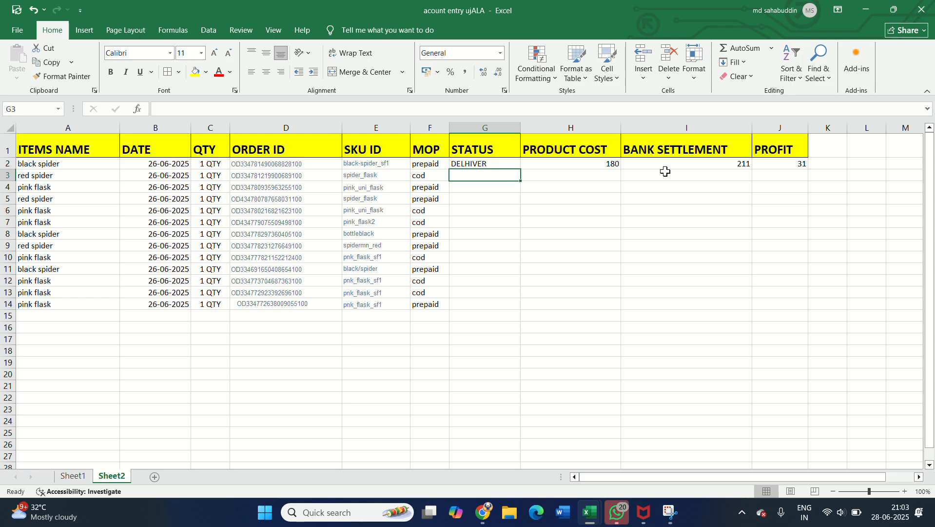
Step: Copy the red spider order's ID from D3 and switch to Flipkart Seller Hub in the browser
{"action": "key", "text": "Left"}
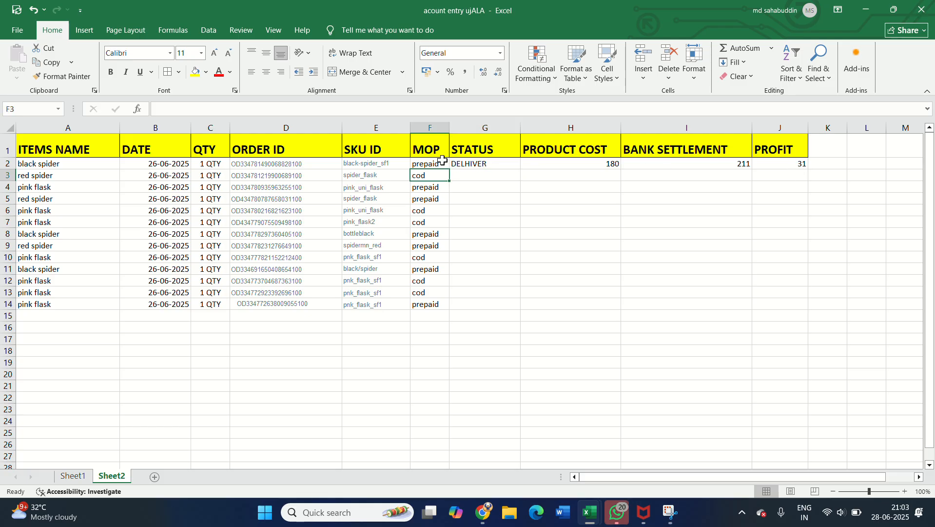
{"action": "key", "text": "Left"}
{"action": "key", "text": "Left"}
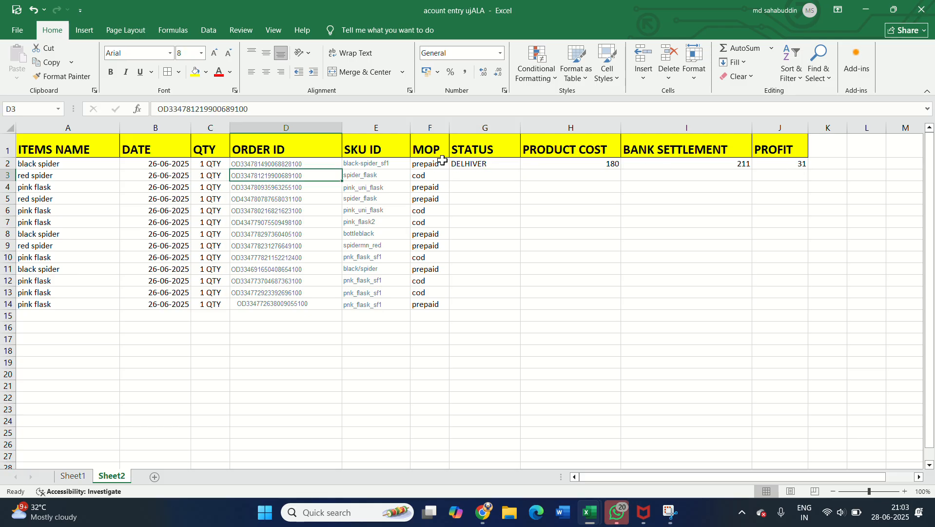
{"action": "key", "text": "ctrl+c"}
{"action": "key", "text": "alt+Tab"}
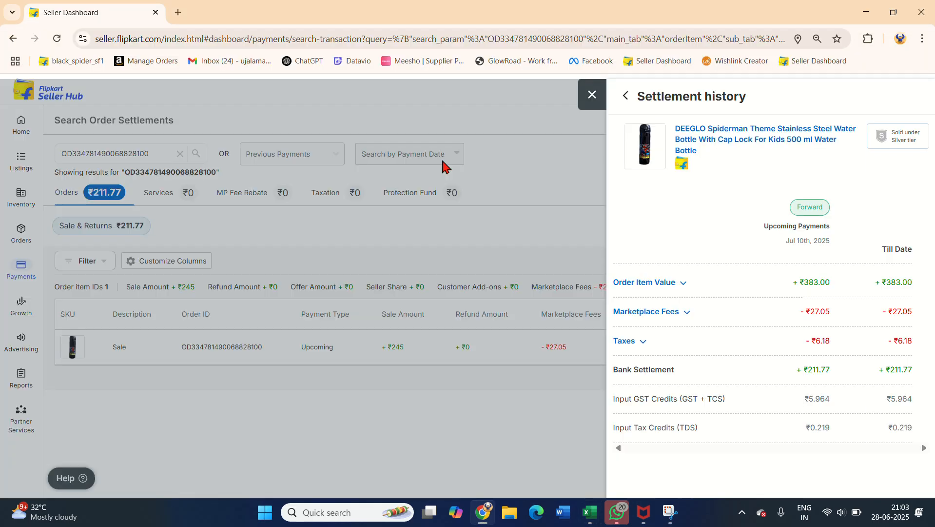
Step: Close the previous order's settlement history and search the order settlements for the copied order ID
{"action": "left_click", "coordinate": [592, 94]}
{"action": "left_click", "coordinate": [101, 149]}
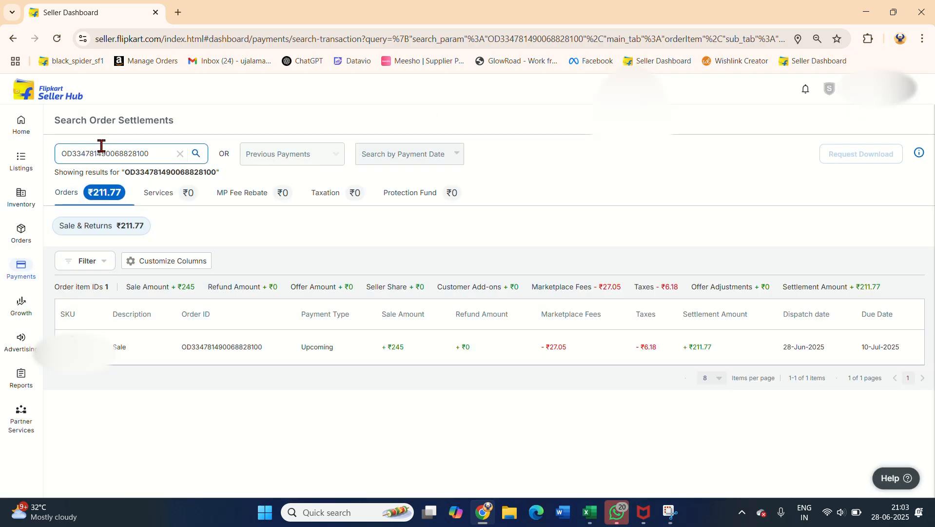
{"action": "key", "text": "ctrl+a"}
{"action": "key", "text": "ctrl+v"}
{"action": "left_click", "coordinate": [196, 155]}
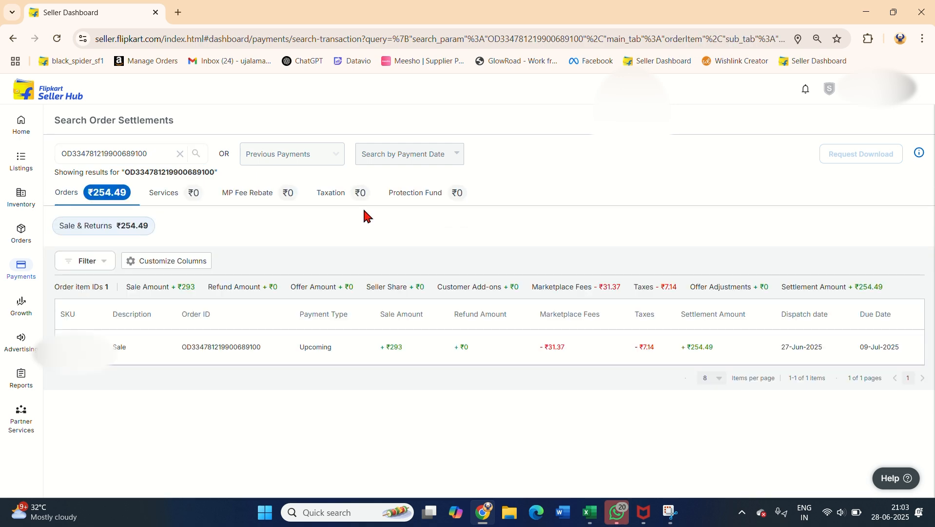
Step: Open the found order's settlement details and check its bank settlement amount
{"action": "left_click", "coordinate": [781, 355]}
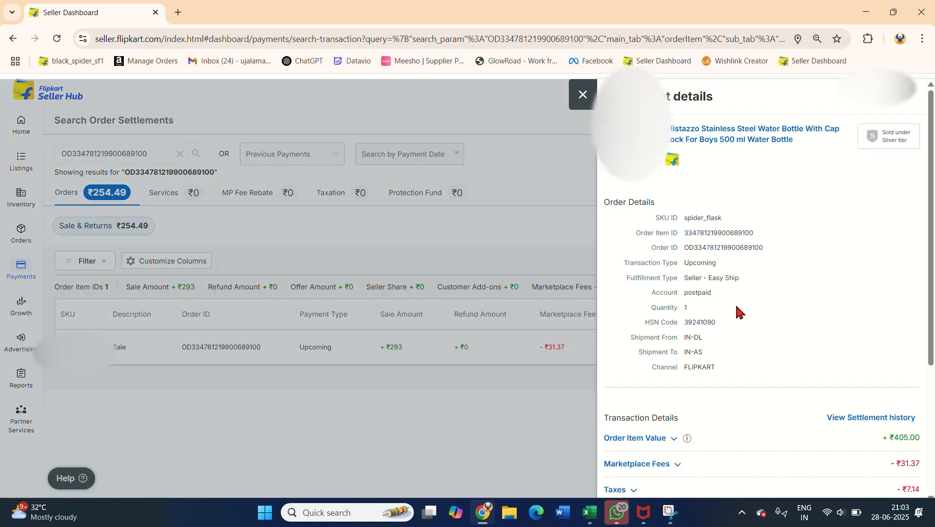
{"action": "scroll", "coordinate": [735, 305], "scroll_direction": "down", "scroll_amount": 3}
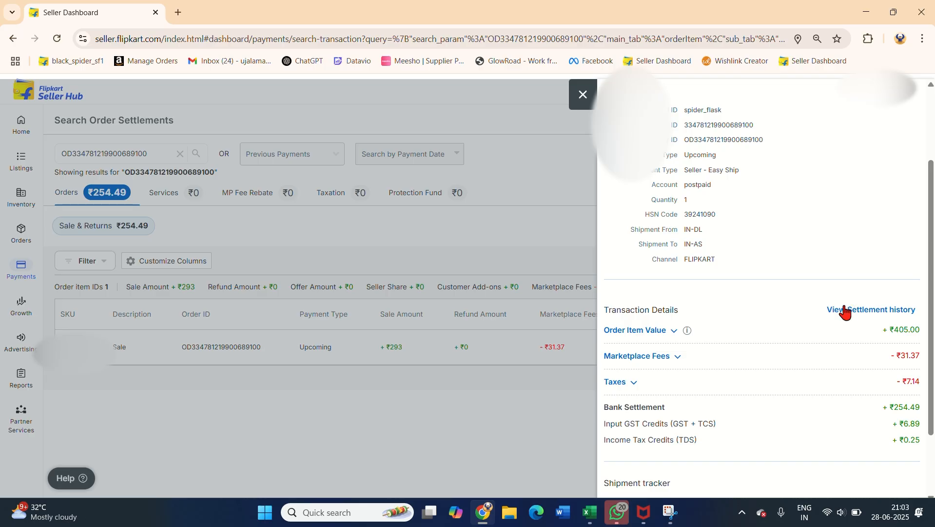
{"action": "scroll", "coordinate": [846, 308], "scroll_direction": "down", "scroll_amount": 1}
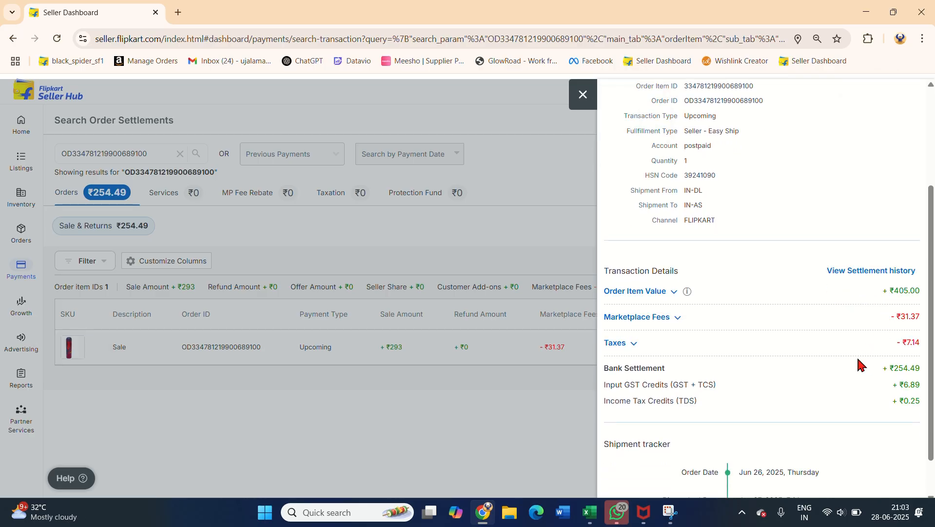
Step: Switch back to Excel and enter the status DELHIVER in G3 and a product cost of 180 in H3
{"action": "key", "text": "alt+Tab"}
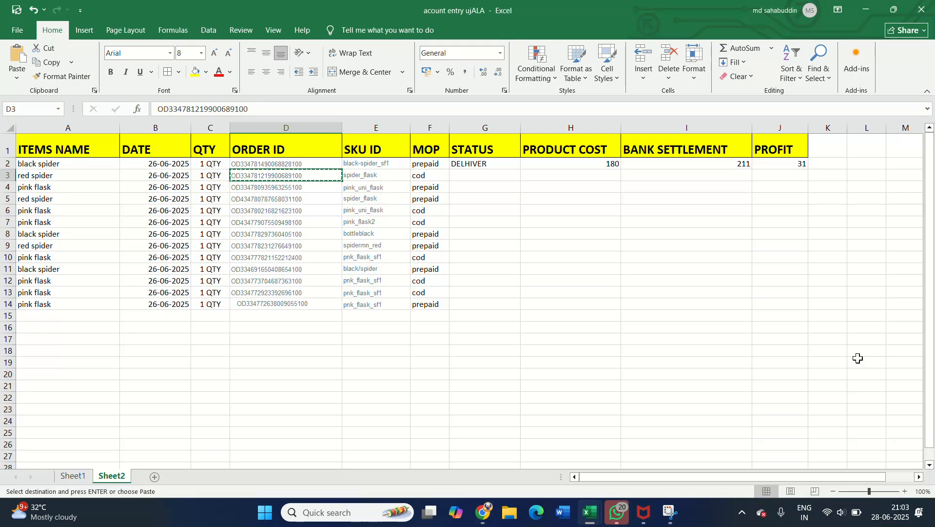
{"action": "key", "text": "Right"}
{"action": "key", "text": "Right"}
{"action": "key", "text": "Right"}
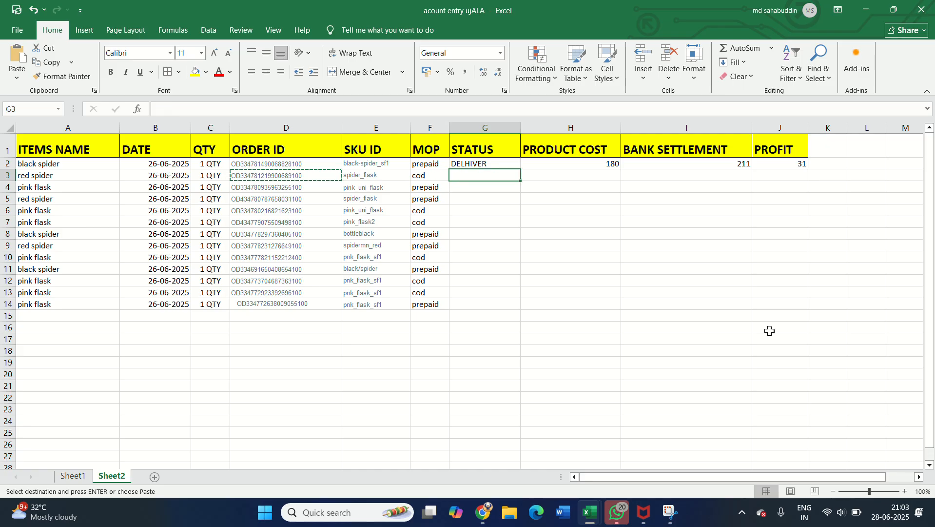
{"action": "key", "text": "Escape"}
{"action": "type", "text": "DE"}
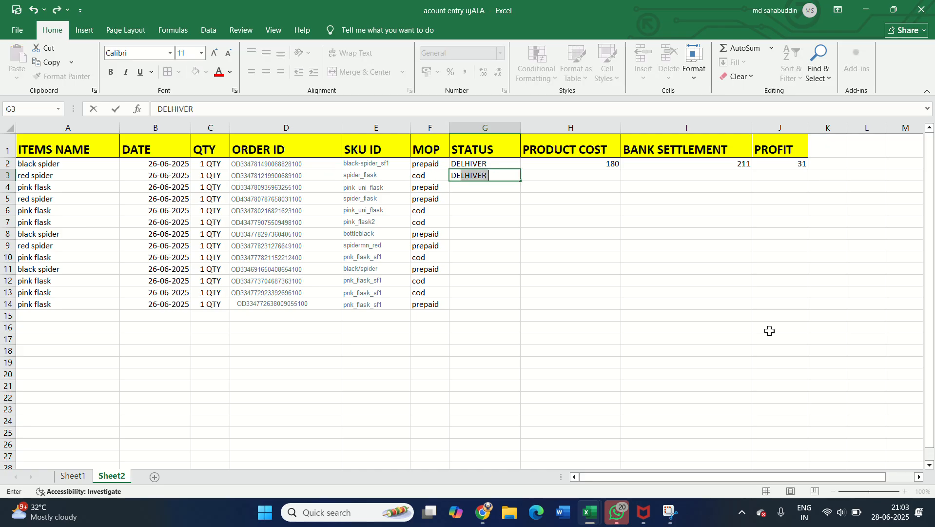
{"action": "type", "text": "LHIVER"}
{"action": "key", "text": "Tab"}
{"action": "type", "text": "180"}
{"action": "key", "text": "Tab"}
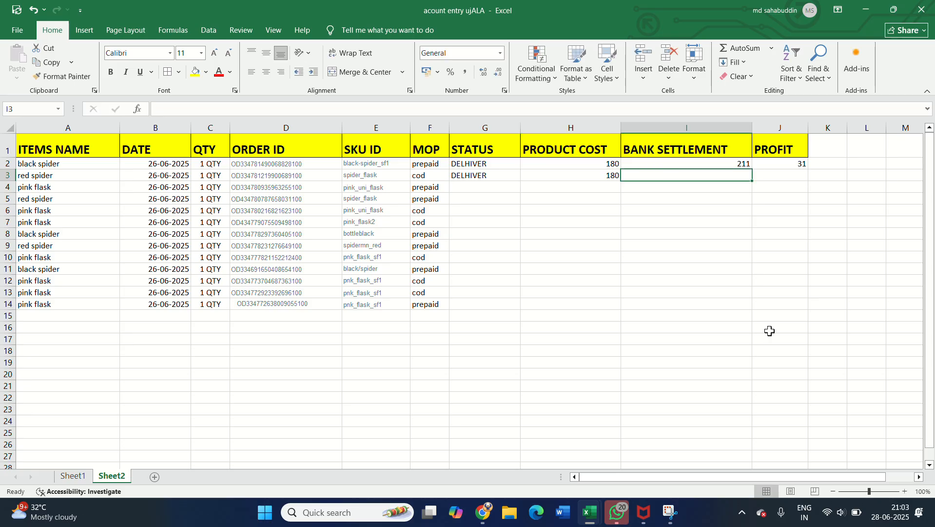
Step: Recheck the order's bank settlement in Seller Hub and enter 254 in I3 of the Excel sheet
{"action": "key", "text": "alt+Tab"}
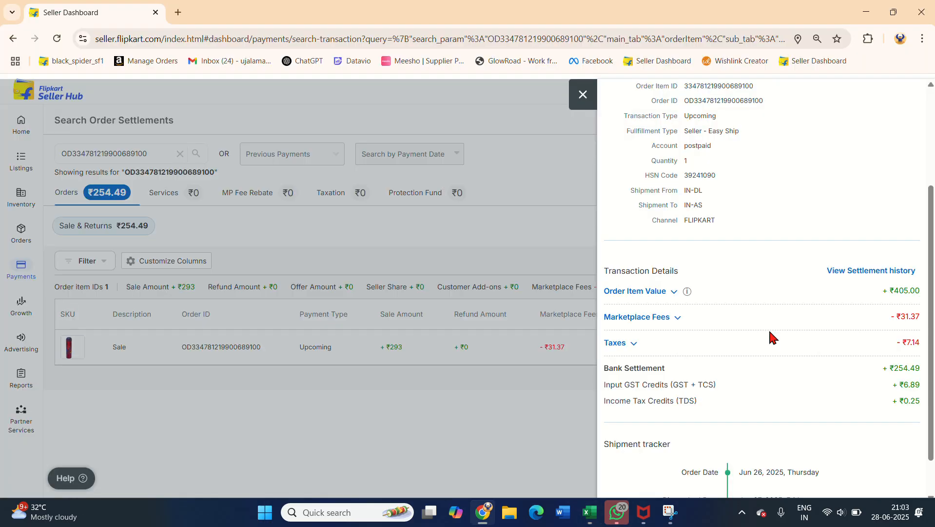
{"action": "key", "text": "alt+Tab"}
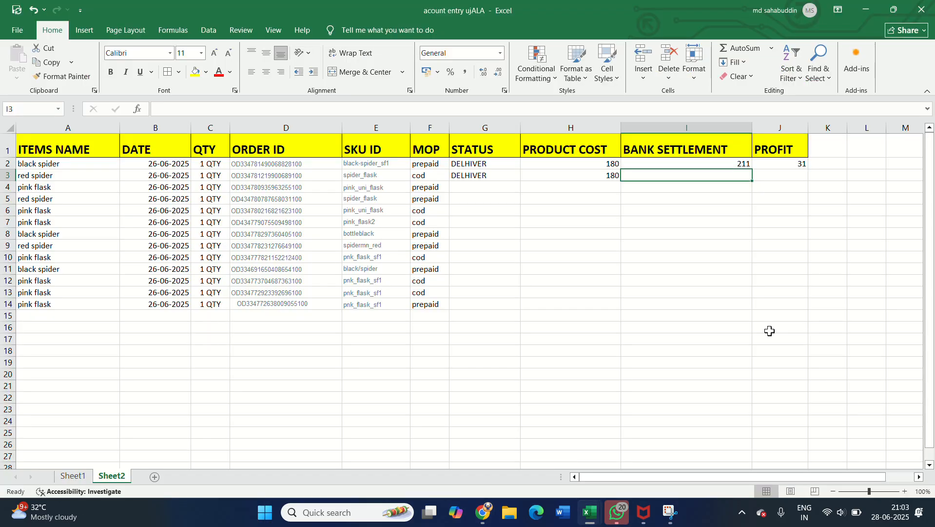
{"action": "type", "text": "254"}
{"action": "key", "text": "Tab"}
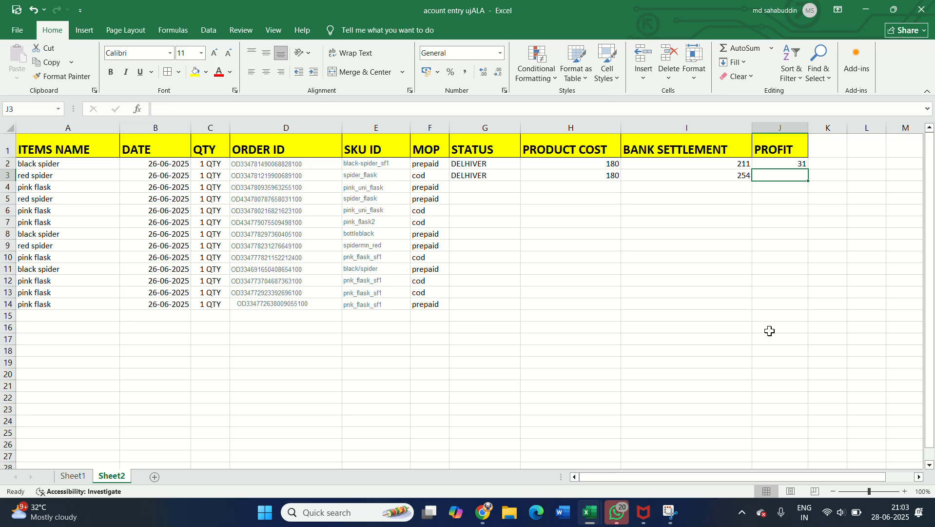
Step: Fill the profit formula from J2 down through J5
{"action": "key", "text": "Left"}
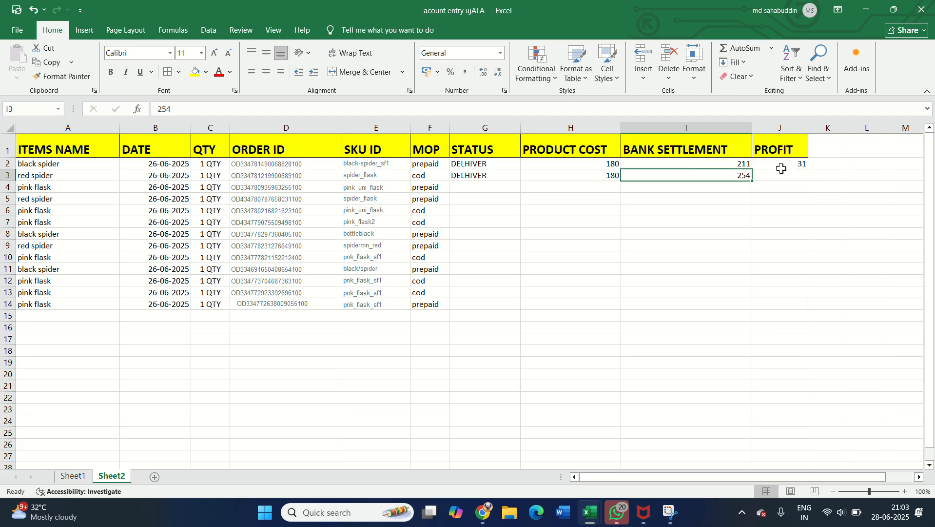
{"action": "left_click_drag", "start_coordinate": [781, 165], "coordinate": [789, 197]}
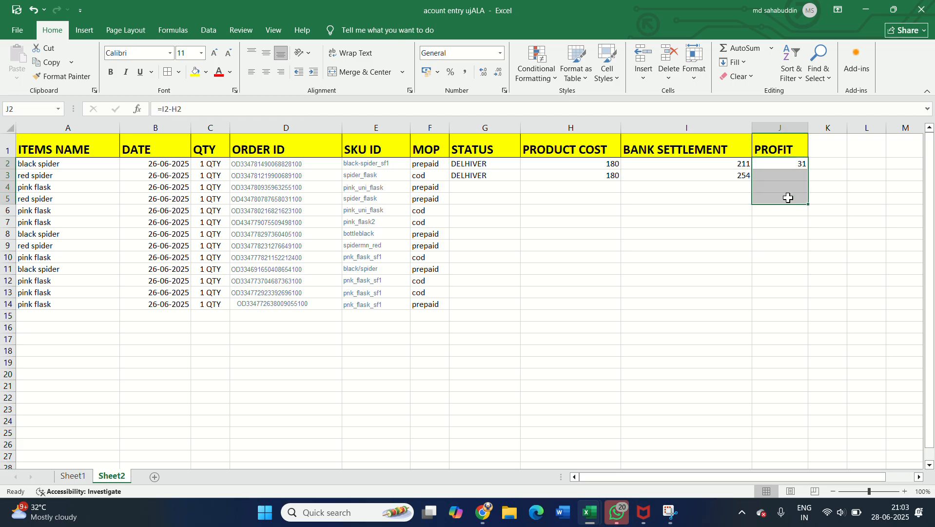
{"action": "key", "text": "ctrl+d"}
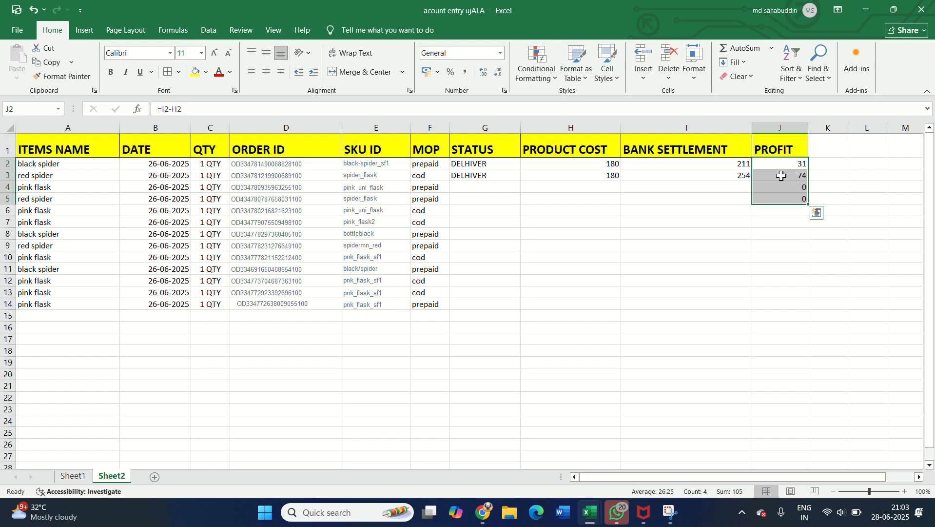
{"action": "left_click", "coordinate": [781, 176]}
{"action": "left_click", "coordinate": [542, 187]}
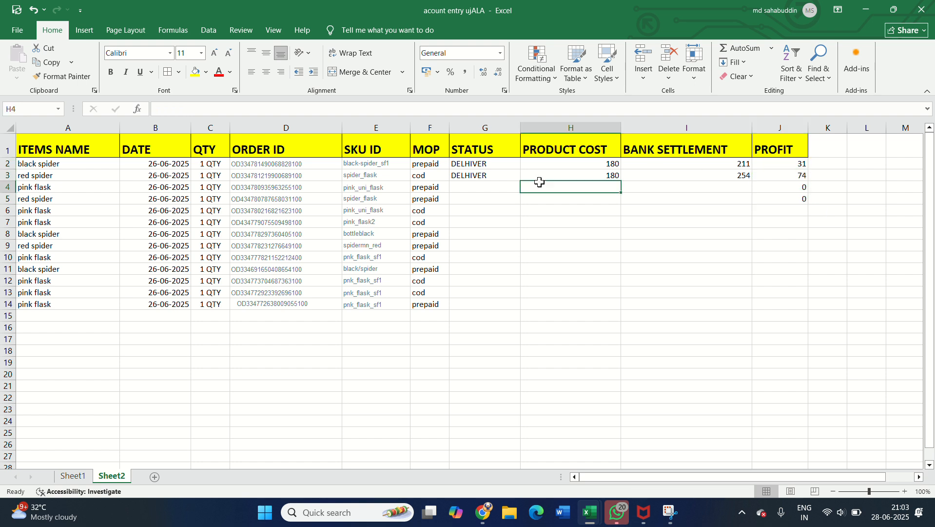